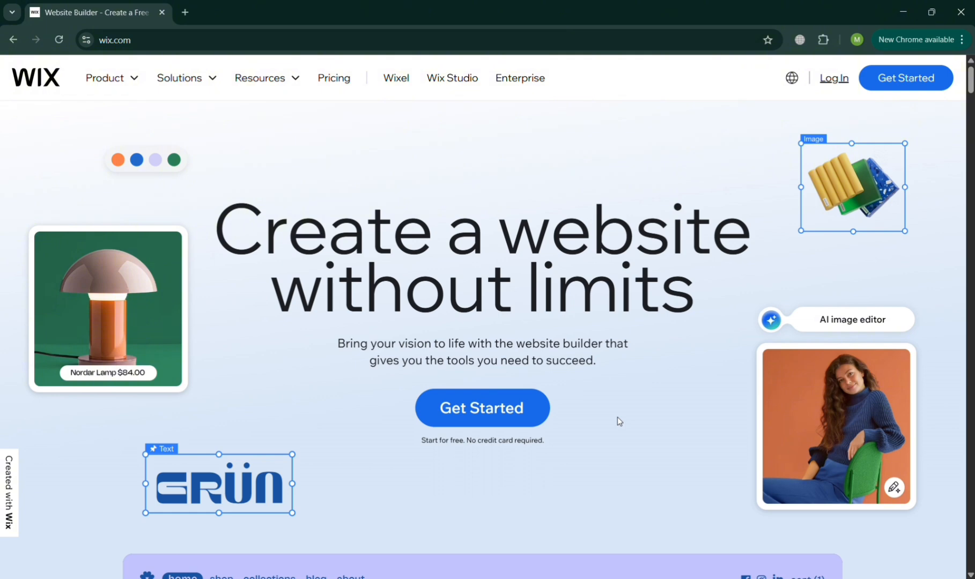
Scroll through the Wix page before signing in.
scroll(617, 418, "down", 5)
scroll(617, 417, "down", 5)
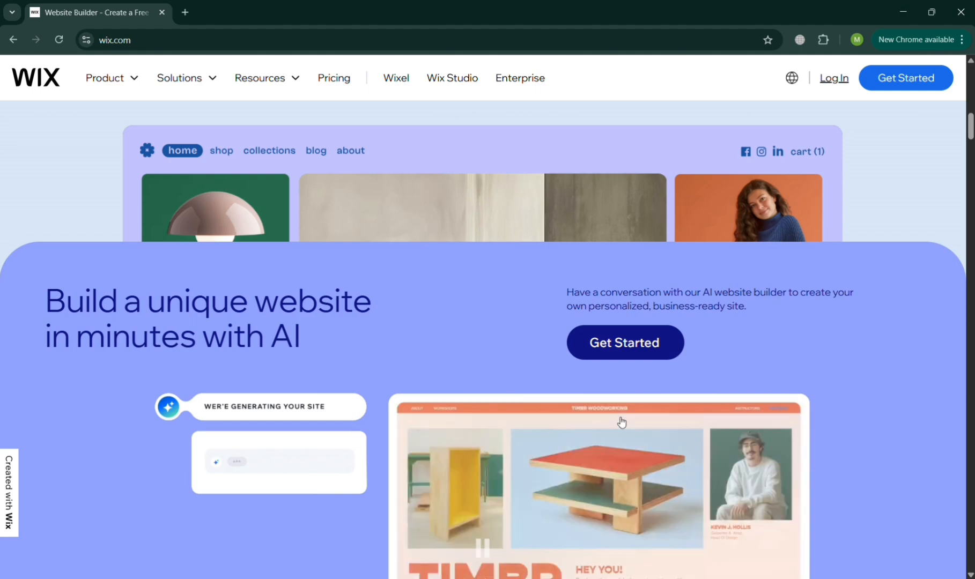
scroll(621, 422, "down", 2)
scroll(621, 422, "down", 6)
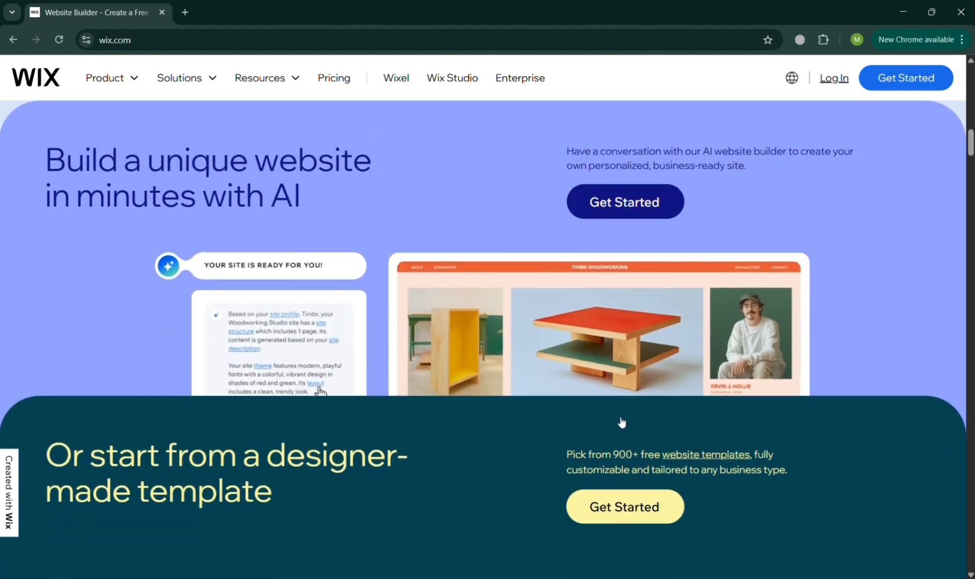
scroll(617, 417, "down", 15)
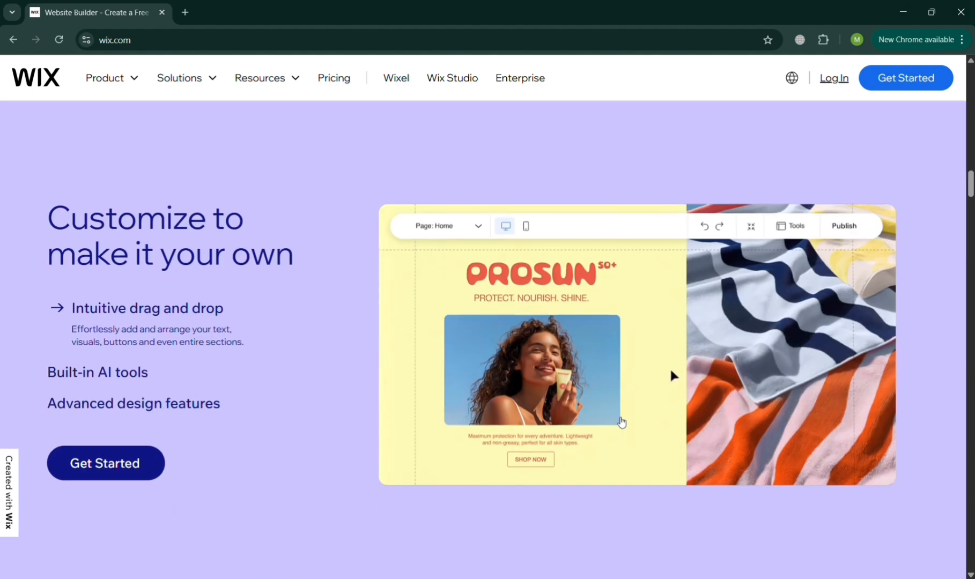
scroll(617, 416, "down", 7)
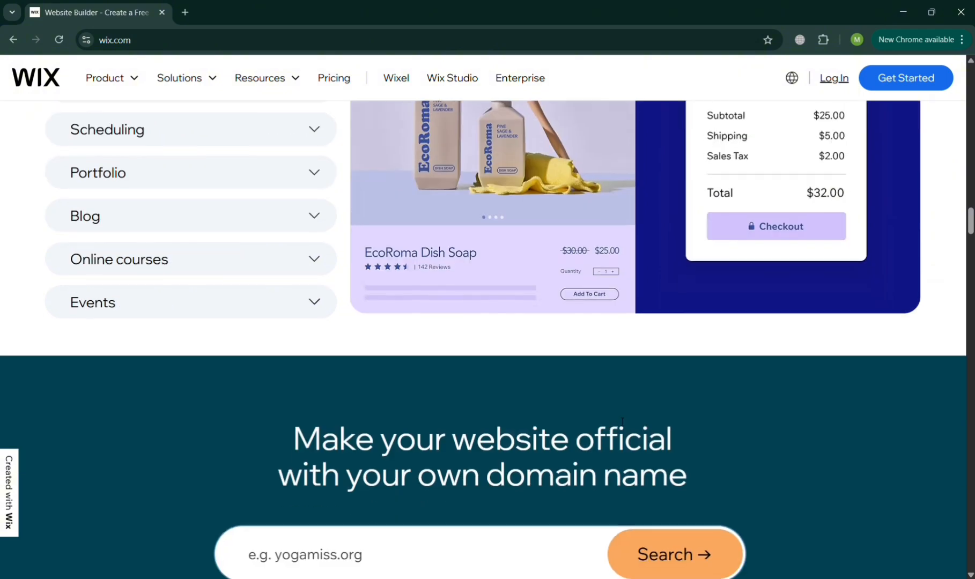
scroll(617, 417, "down", 7)
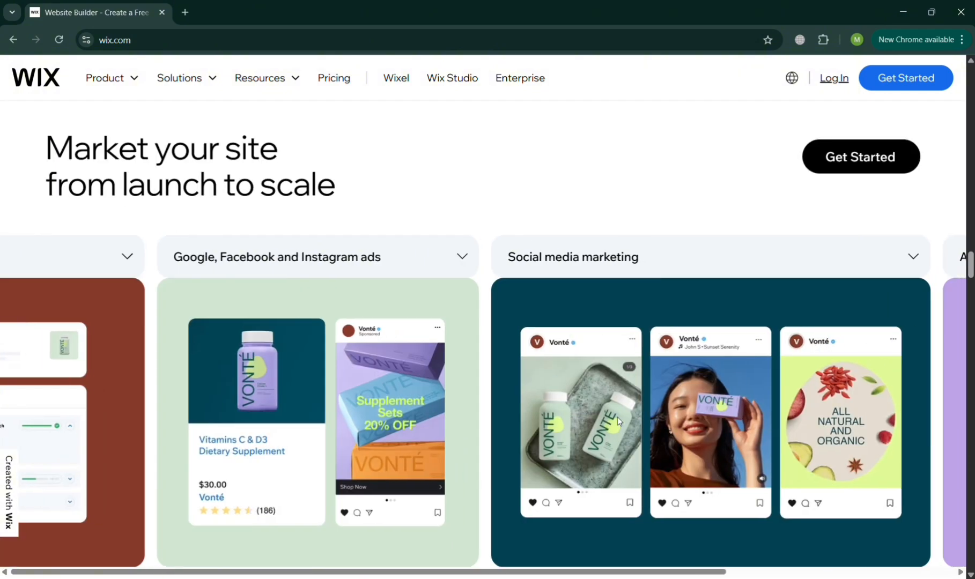
scroll(616, 417, "down", 12)
scroll(620, 421, "down", 18)
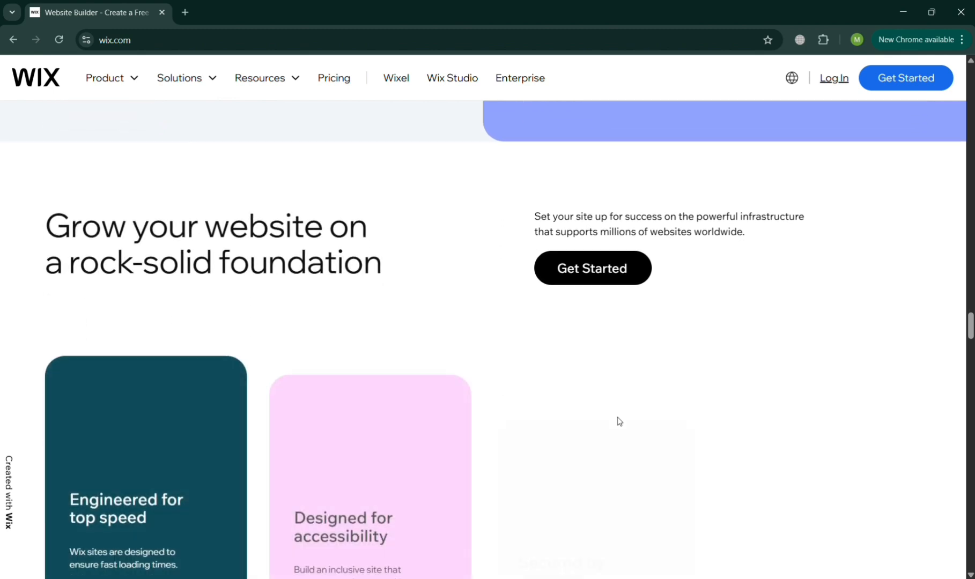
scroll(622, 422, "down", 18)
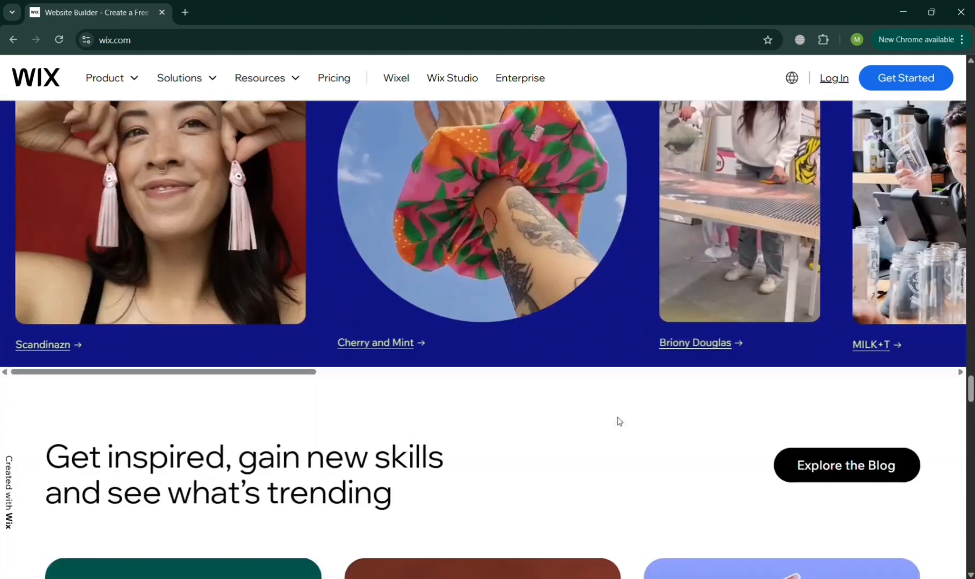
scroll(621, 422, "down", 8)
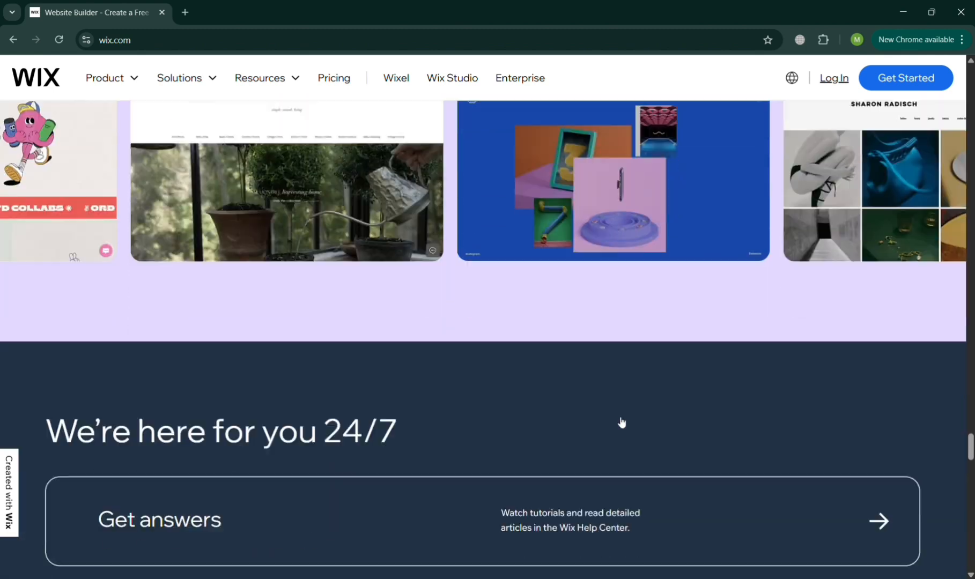
scroll(618, 422, "up", 20)
scroll(618, 422, "up", 20)
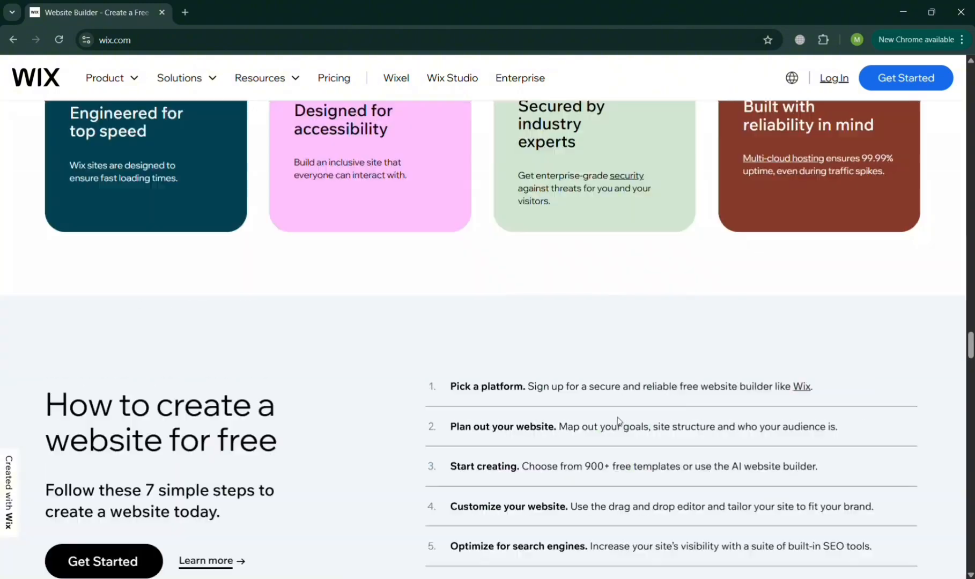
scroll(617, 417, "up", 20)
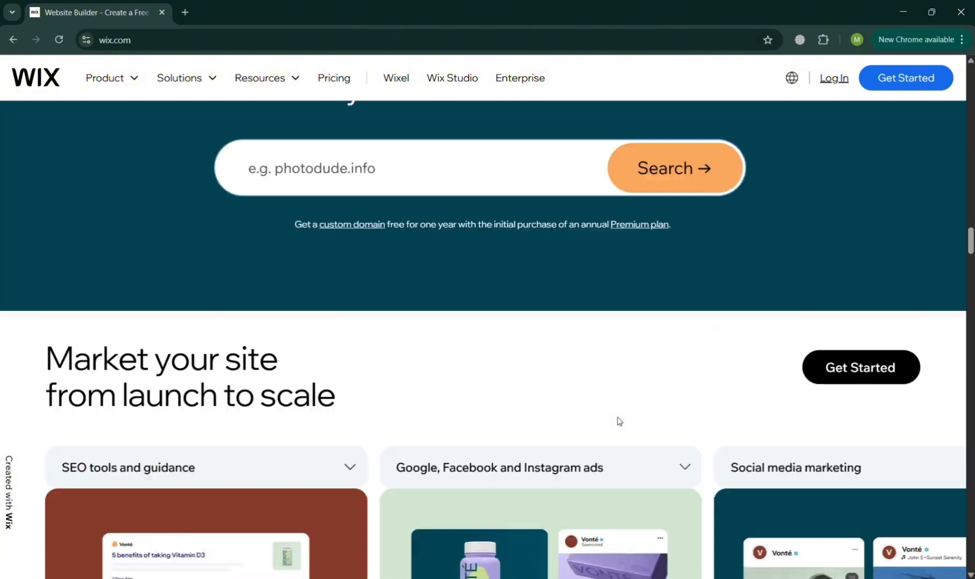
scroll(617, 415, "up", 5)
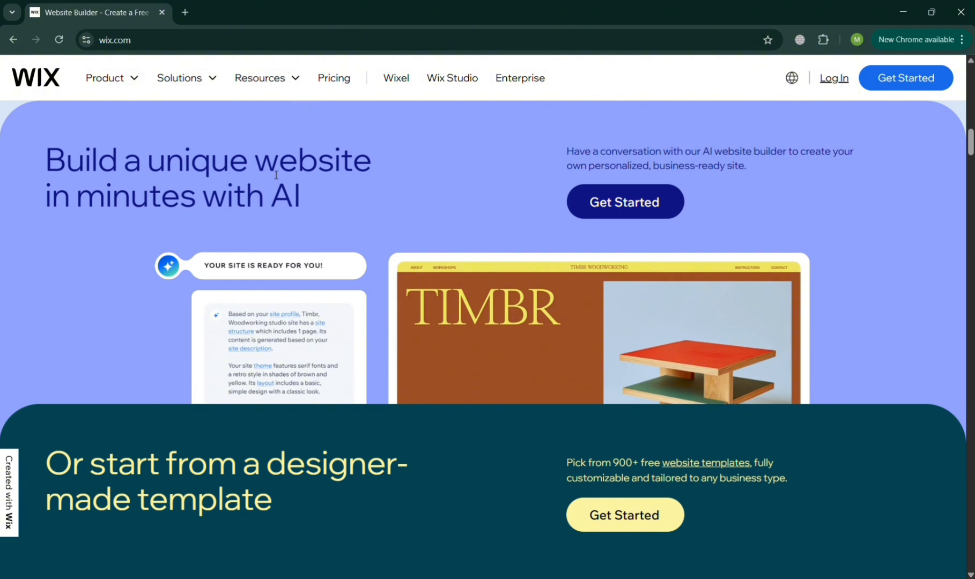
scroll(840, 232, "up", 8)
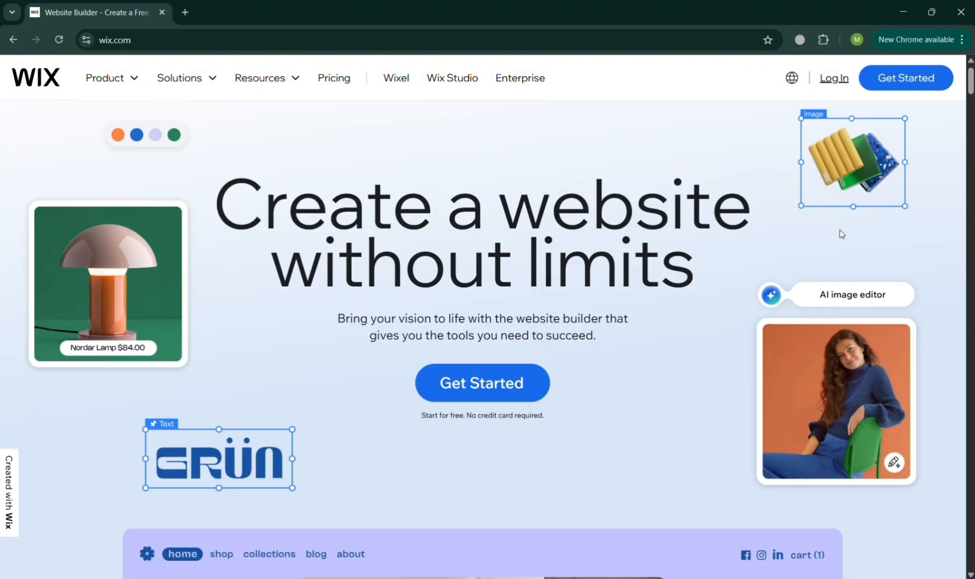
scroll(886, 104, "up", 5)
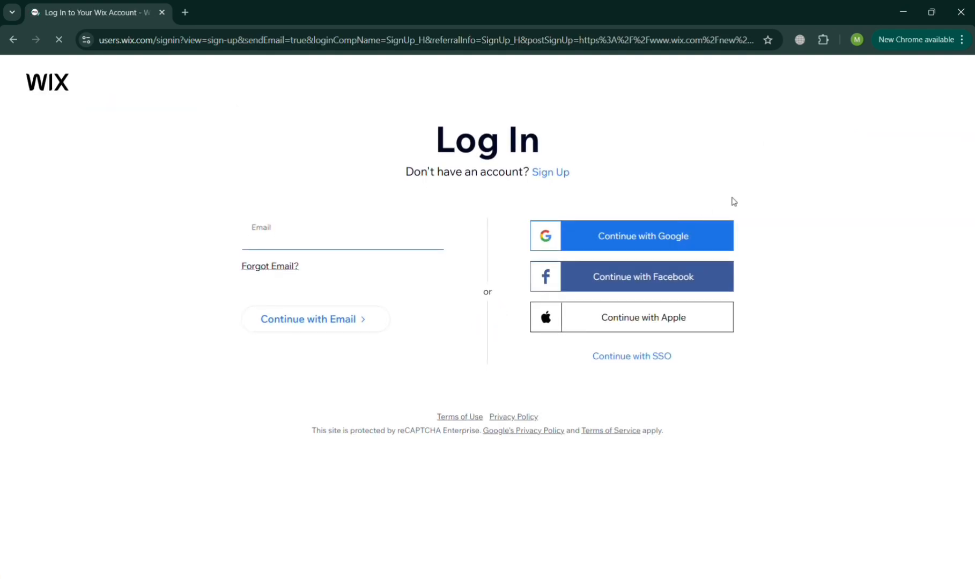
Sign in with Google and create a new site for the classic Wix Editor.
left_click(706, 241)
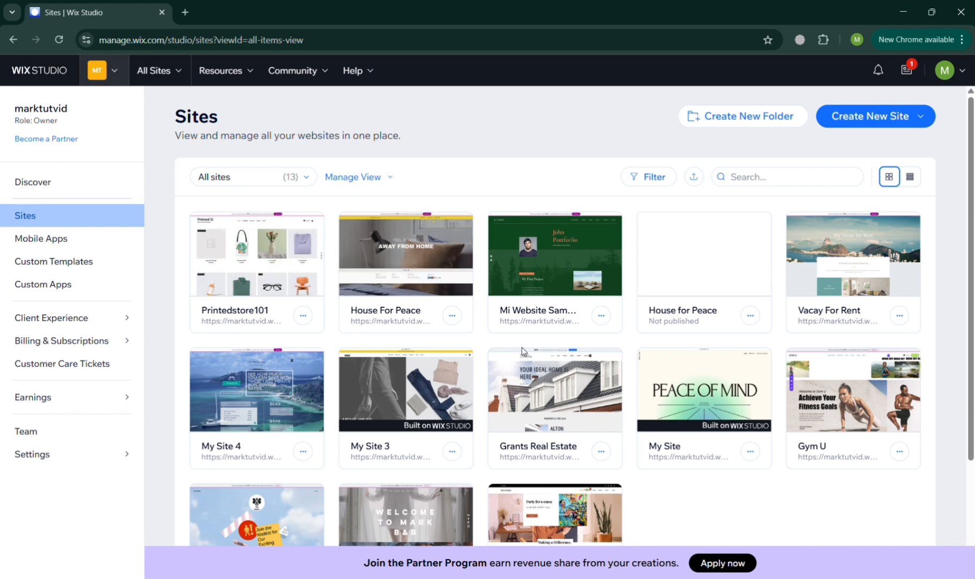
left_click(865, 119)
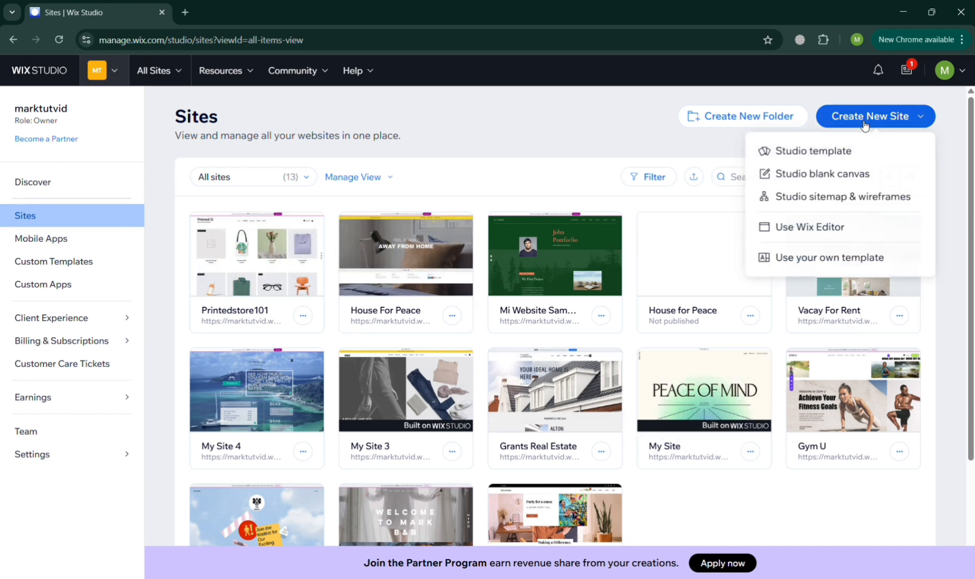
left_click(819, 228)
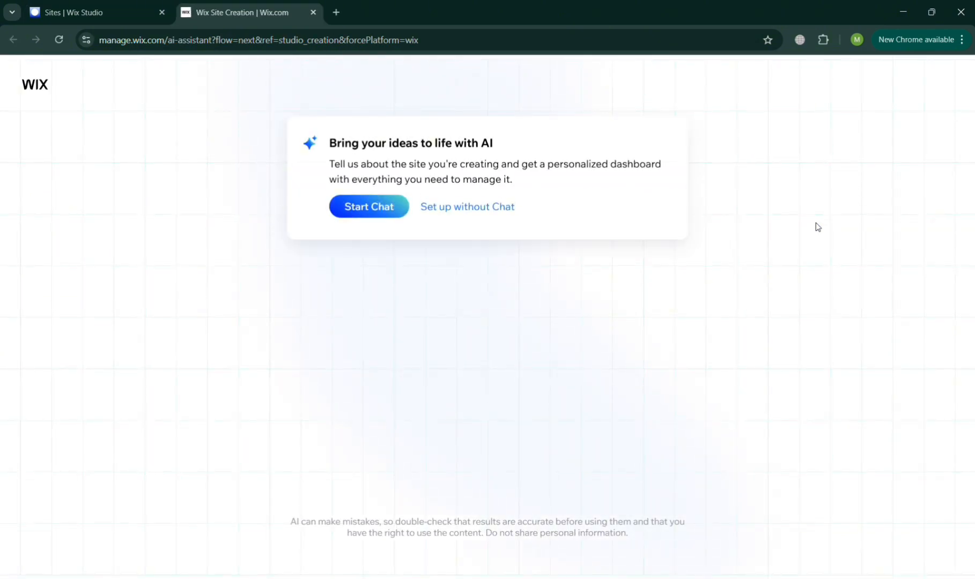
Skip the AI chat, search 'taxi', and choose Taxi Service as the site type.
left_click(488, 208)
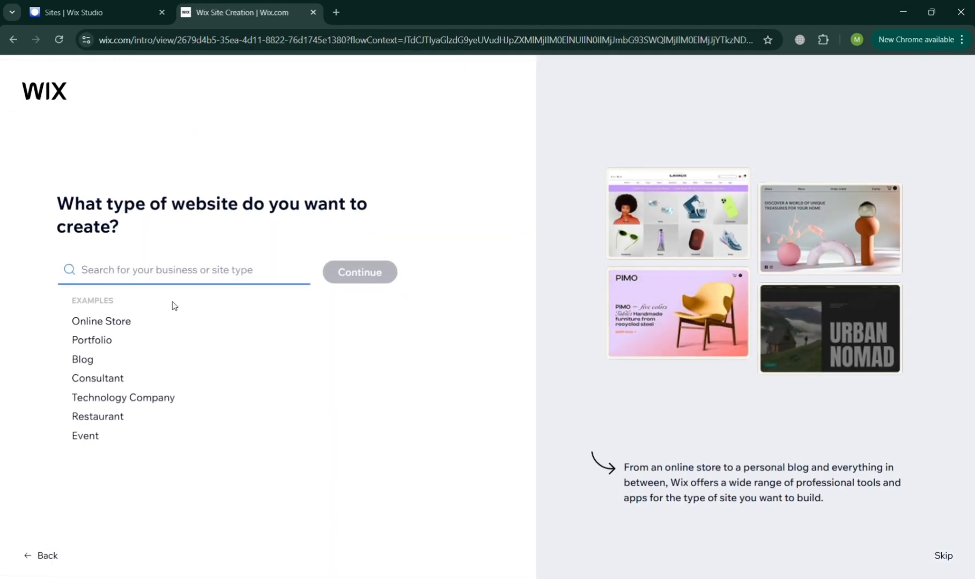
type("taxi")
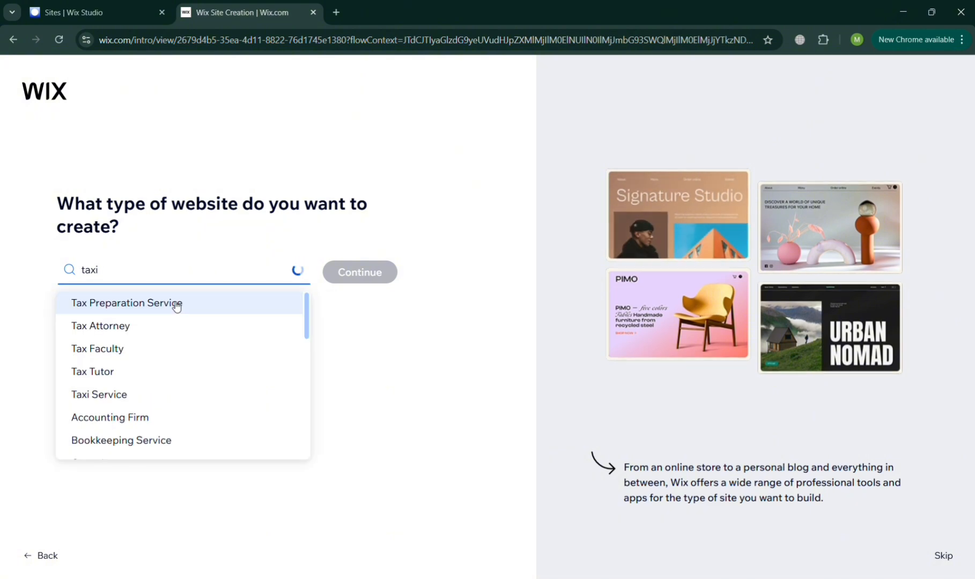
left_click(176, 304)
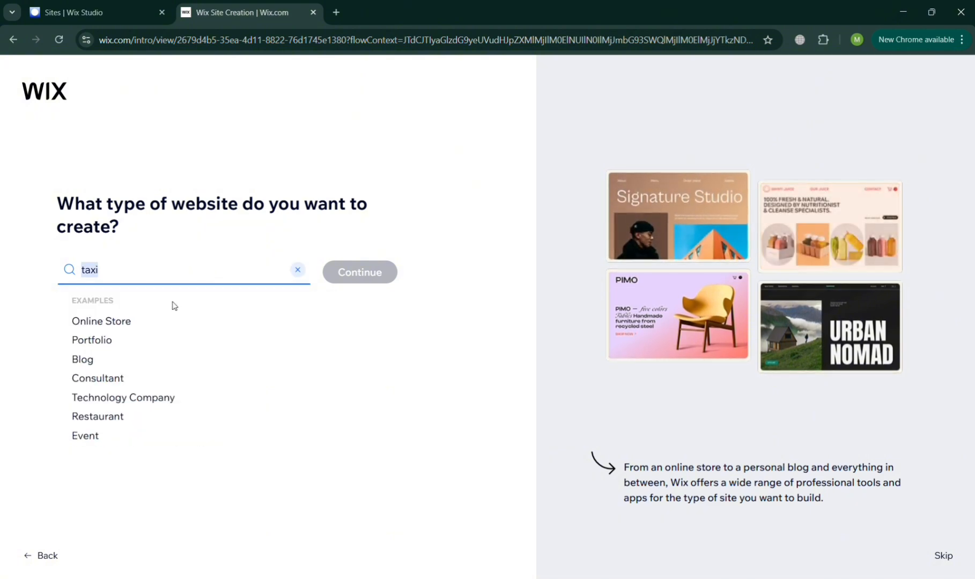
left_click(345, 280)
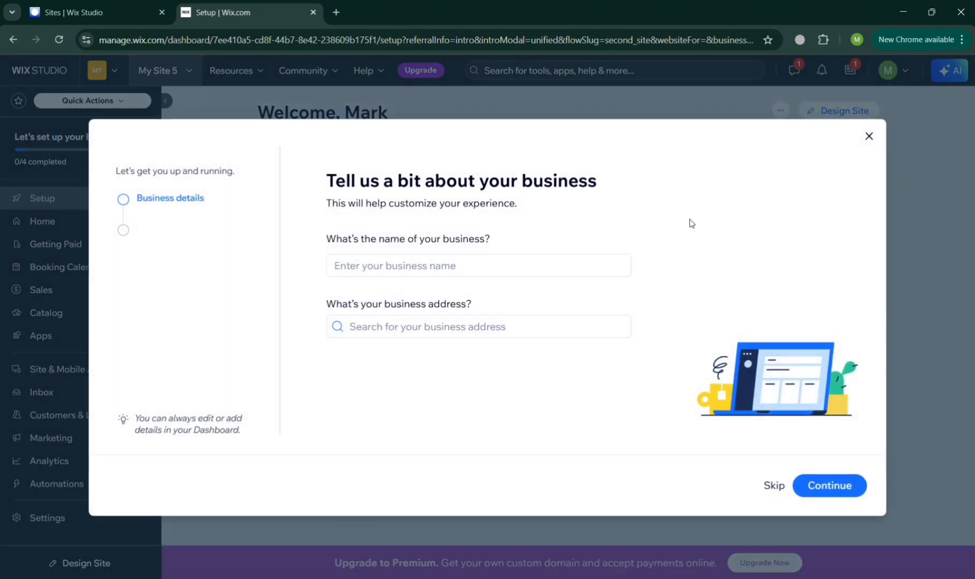
Enter the business name Gregs Taxi Service and continue.
left_click(388, 264)
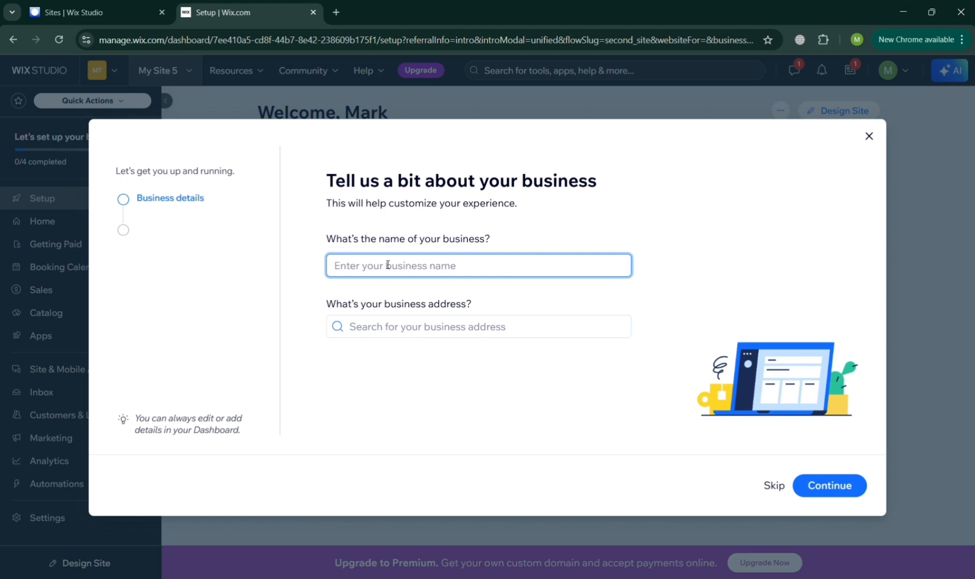
type("Gregs Taxi Service")
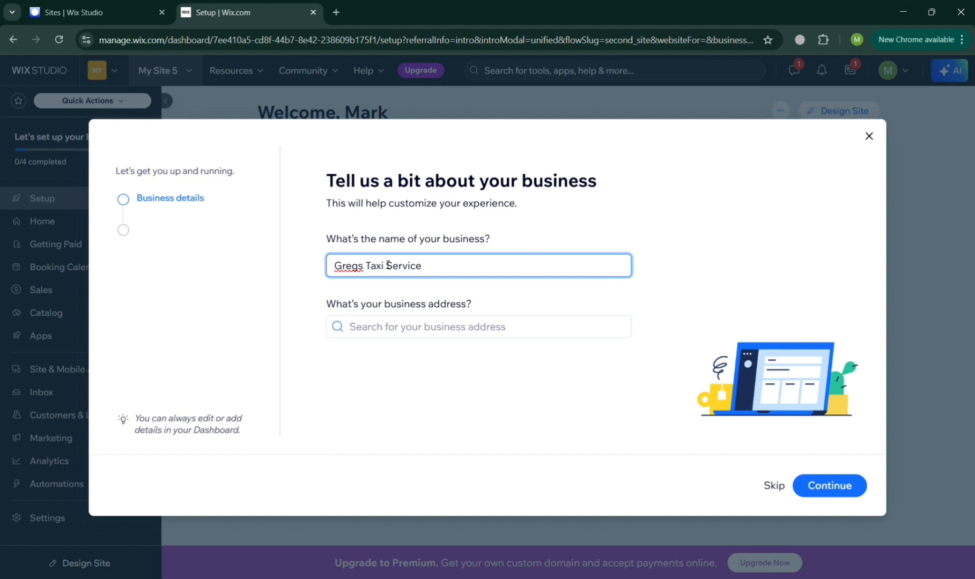
left_click(807, 490)
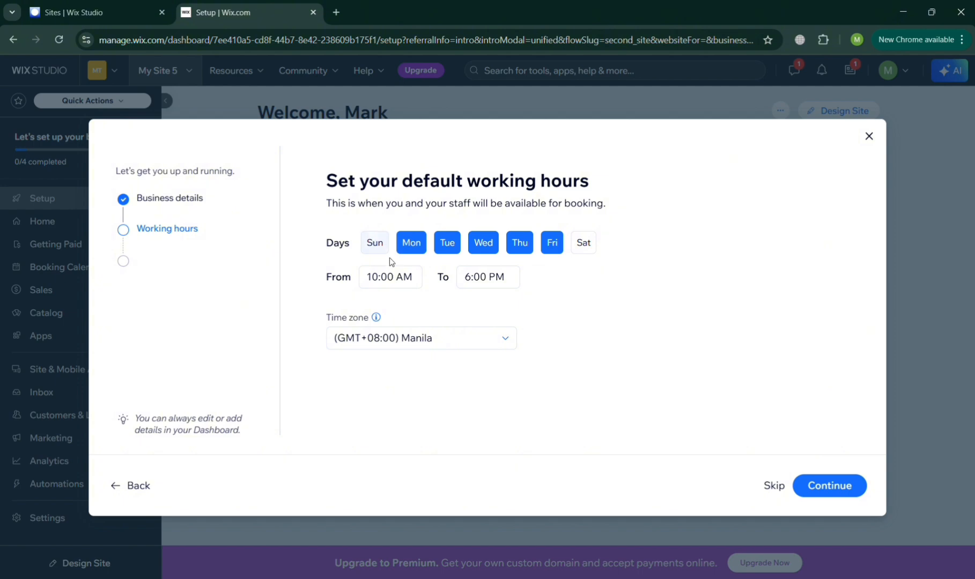
Set Mon–Fri working hours from 8:00 AM to 10:30 PM.
left_click(390, 277)
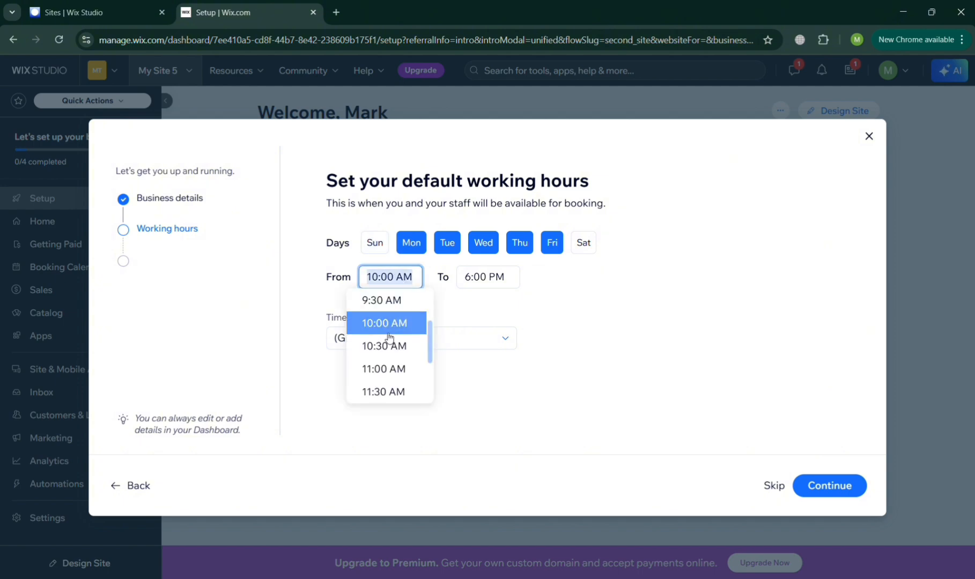
type("8")
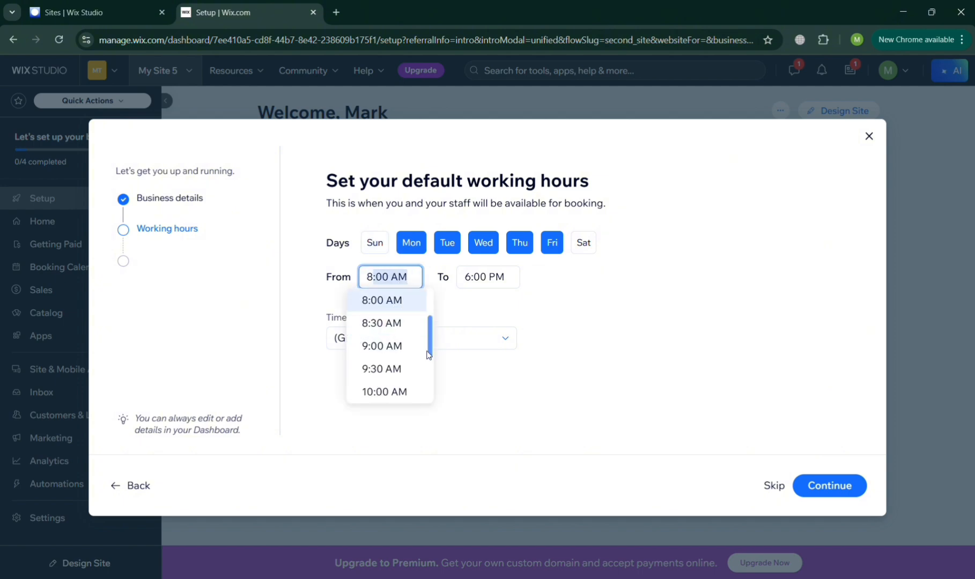
left_click(511, 285)
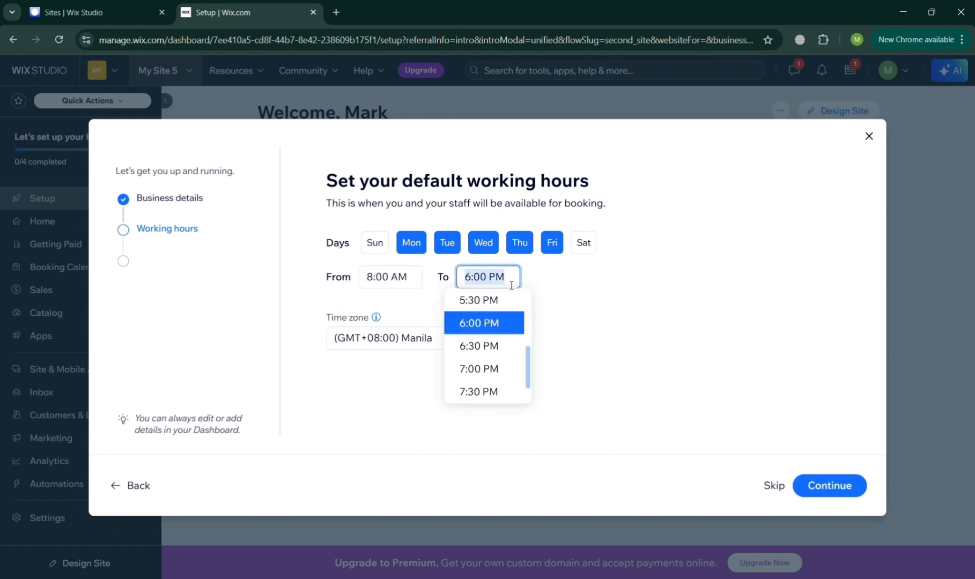
type("10")
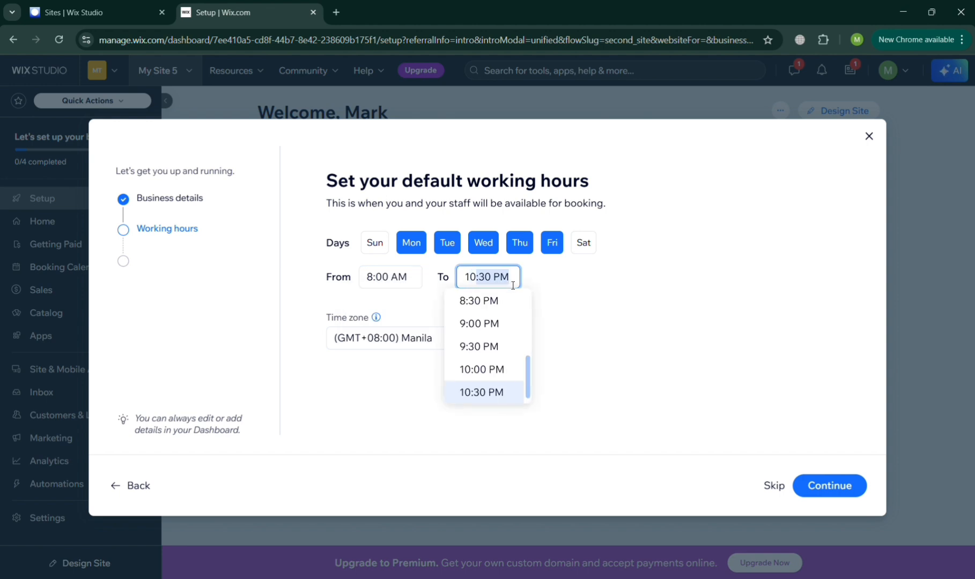
left_click(856, 497)
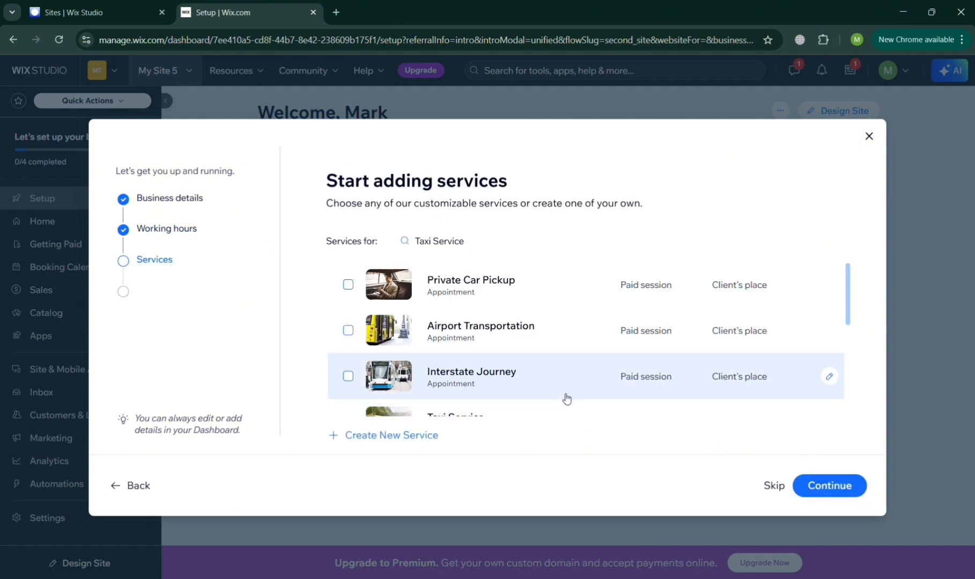
Select Private Car Pickup, Airport Transportation, Interstate Journey, Taxi Service, Daily Rate, One Way Ride, Round Trip, City Tour.
left_click(349, 285)
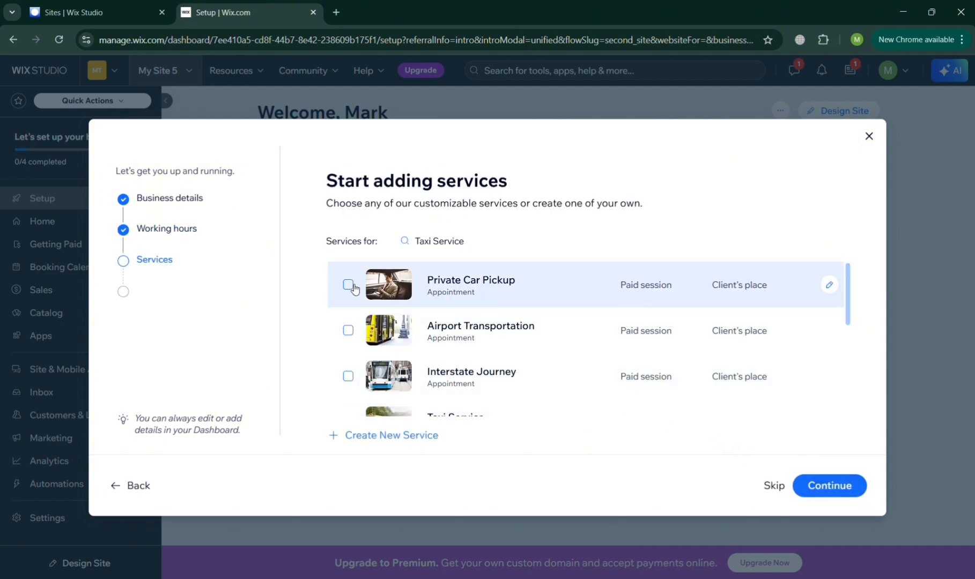
left_click(348, 331)
scroll(359, 338, "down", 1)
left_click(357, 337)
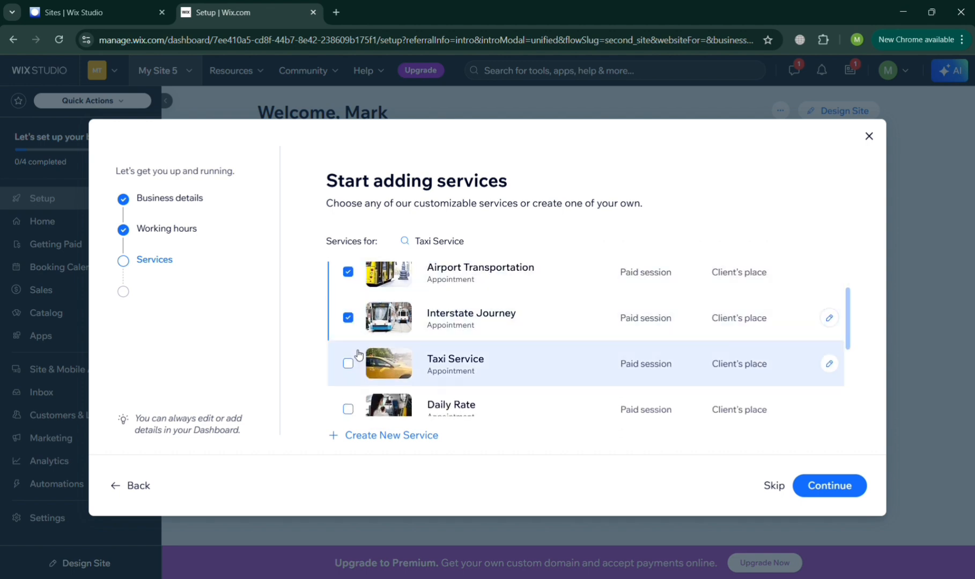
left_click(349, 366)
scroll(351, 382, "down", 1)
left_click(348, 374)
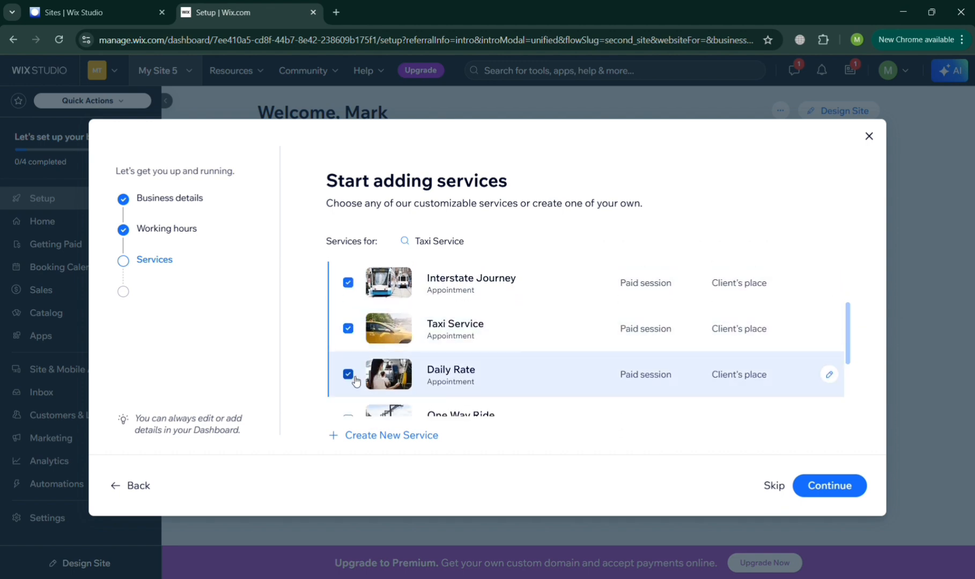
scroll(354, 380, "down", 2)
left_click(348, 302)
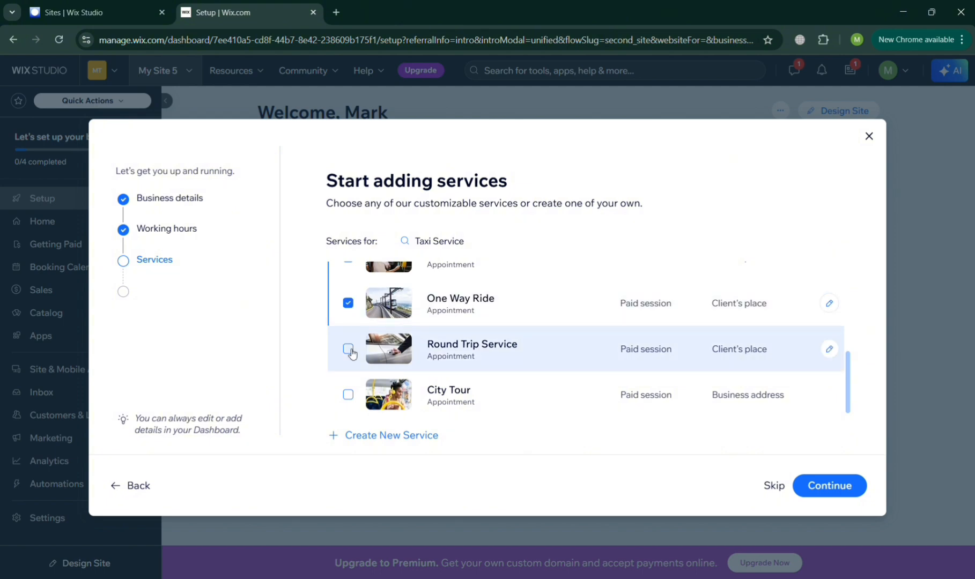
left_click(348, 349)
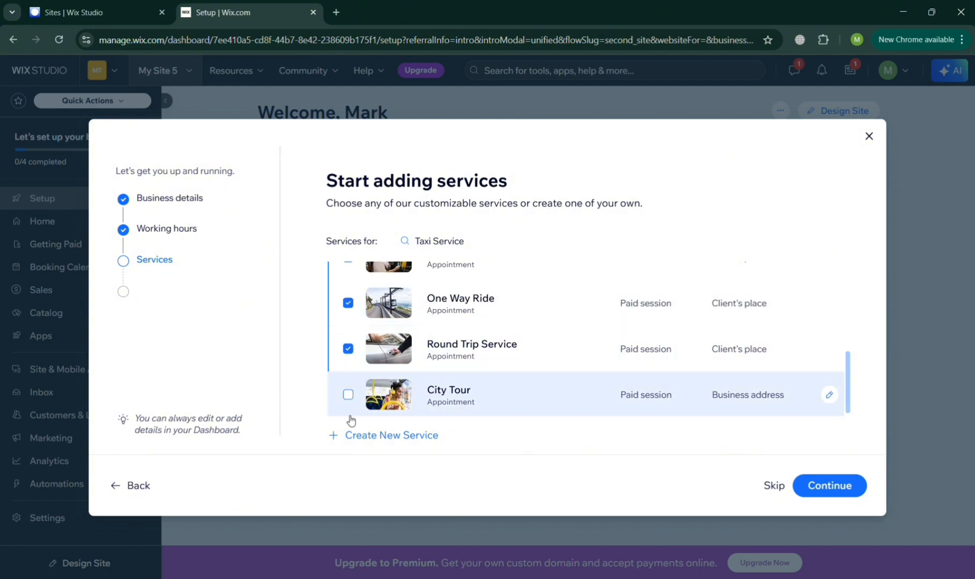
left_click(351, 416)
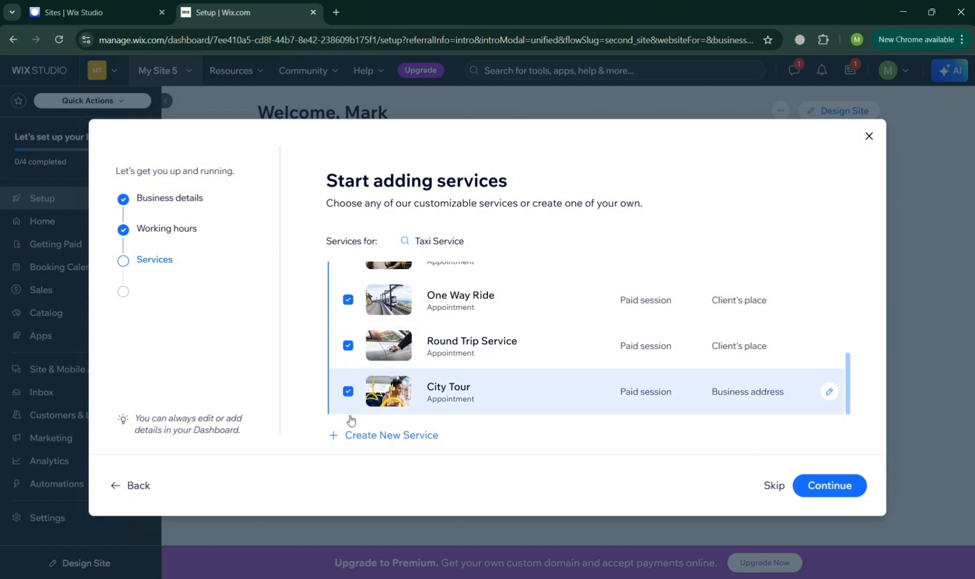
left_click(830, 488)
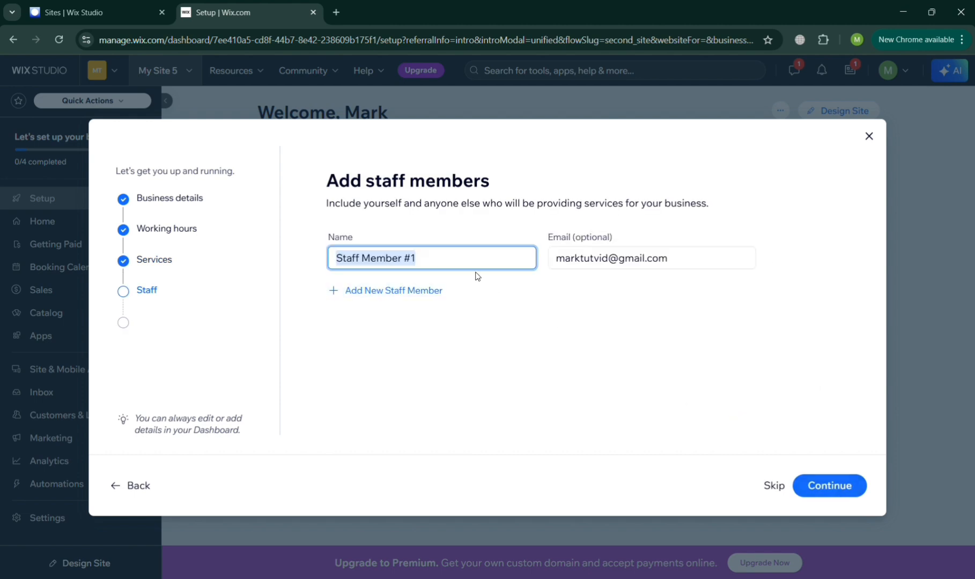
Enter the first staff member's name and e-mail address.
type("Denise")
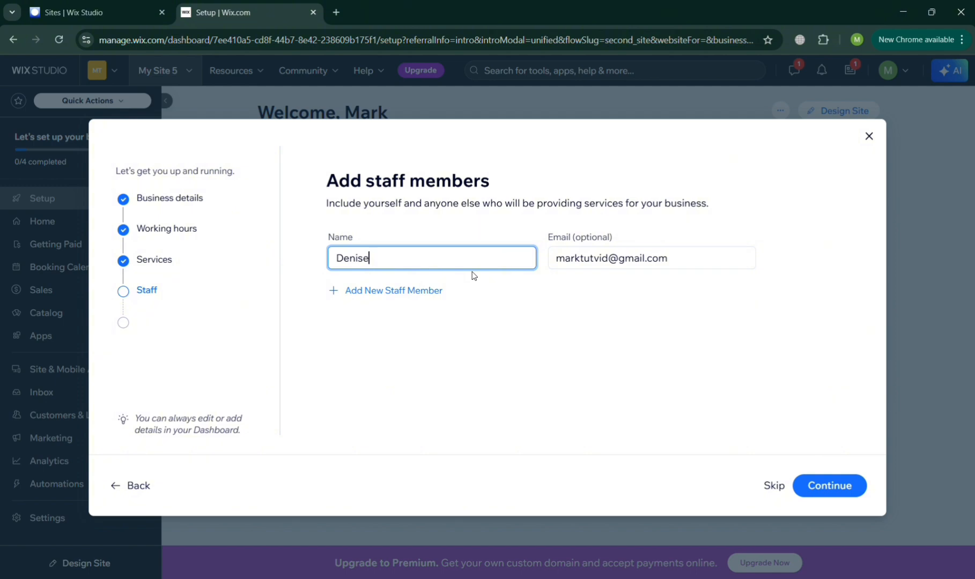
left_click(582, 258)
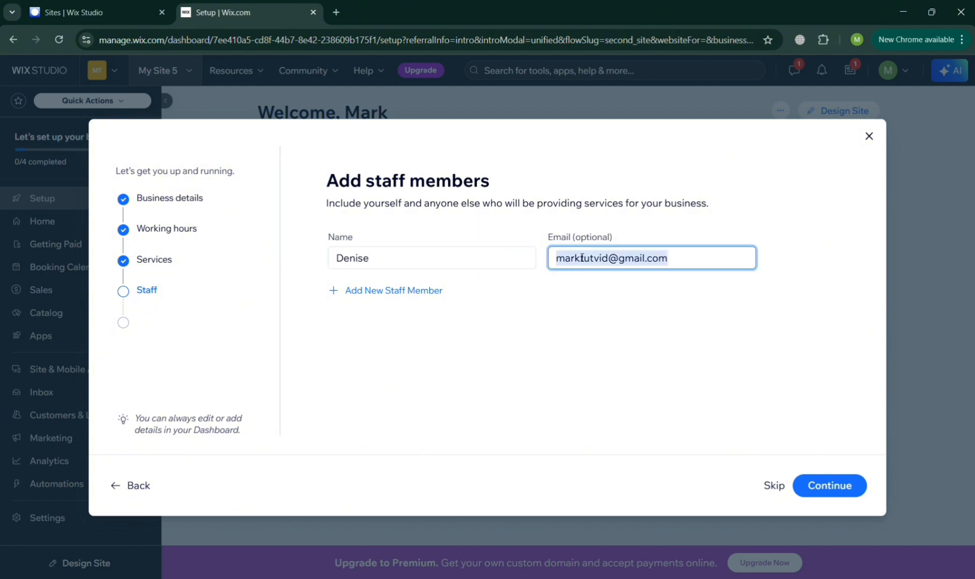
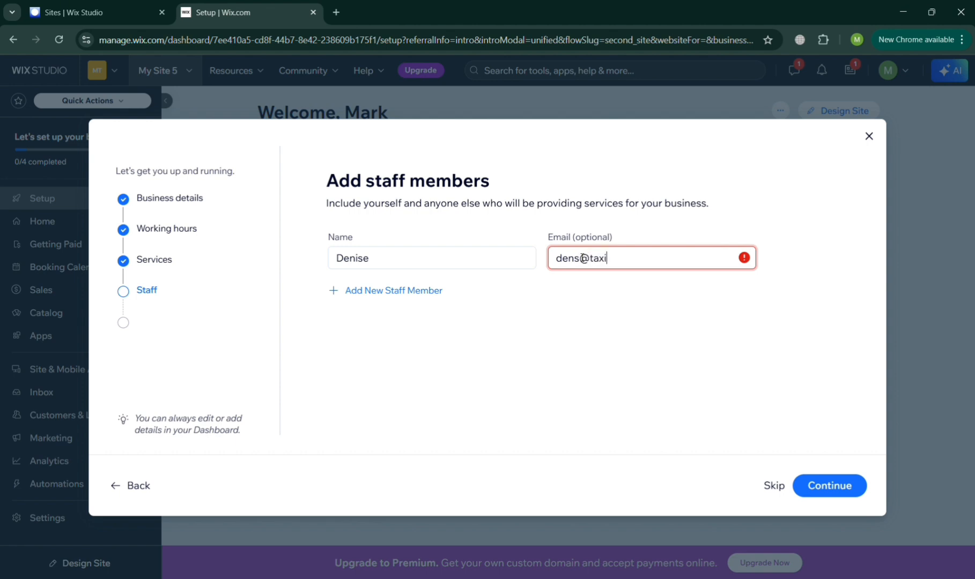
Add a second staff member with name and e-mail, and save the staff list.
left_click(370, 290)
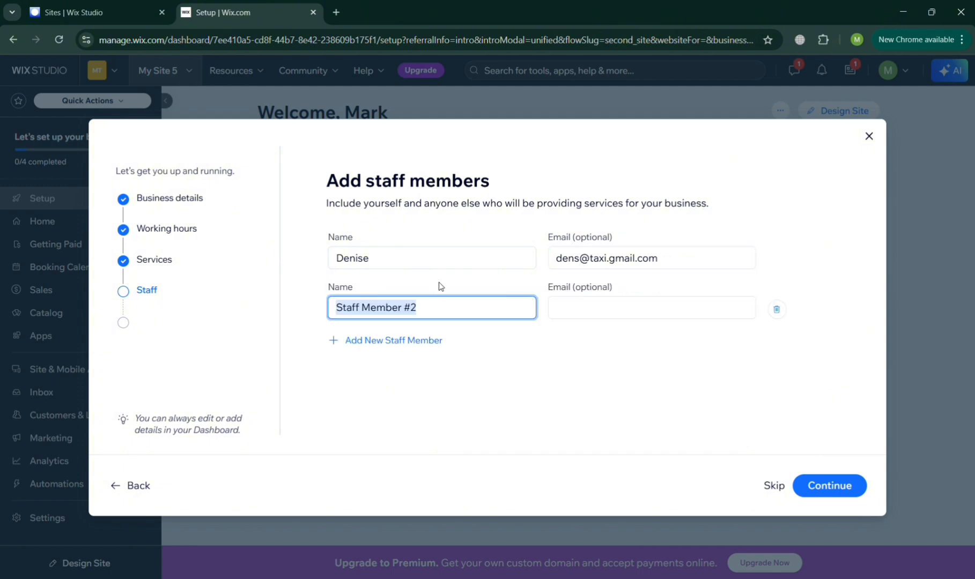
type("John B")
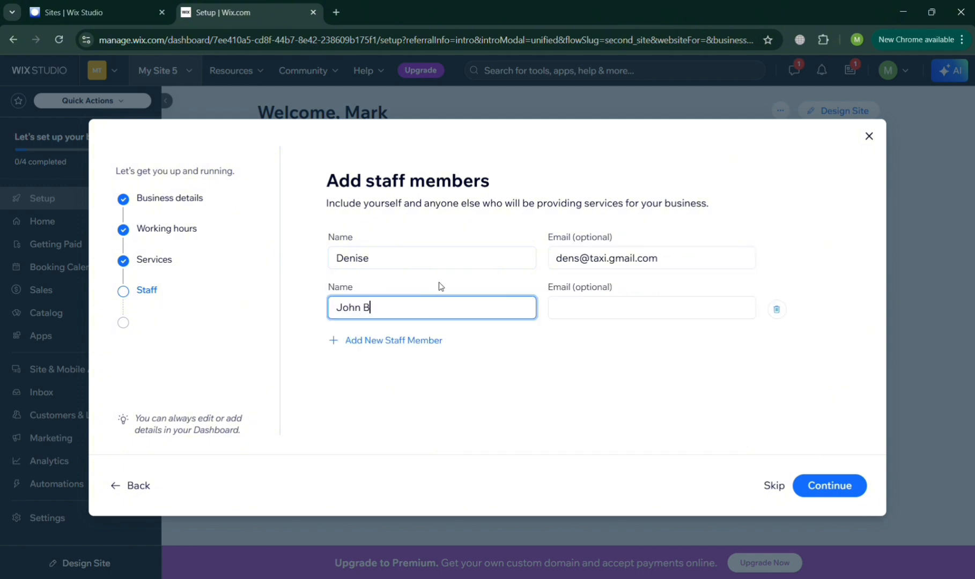
left_click(604, 316)
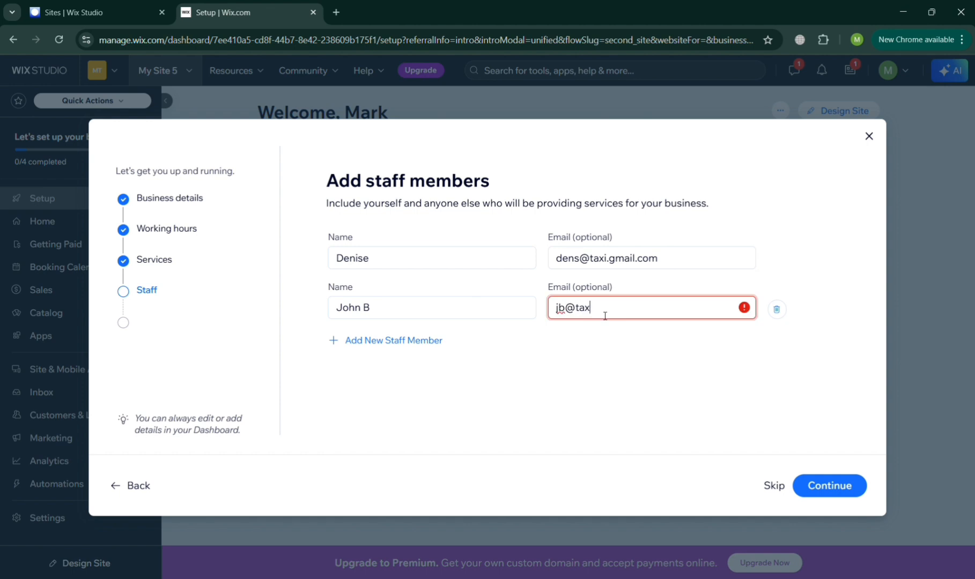
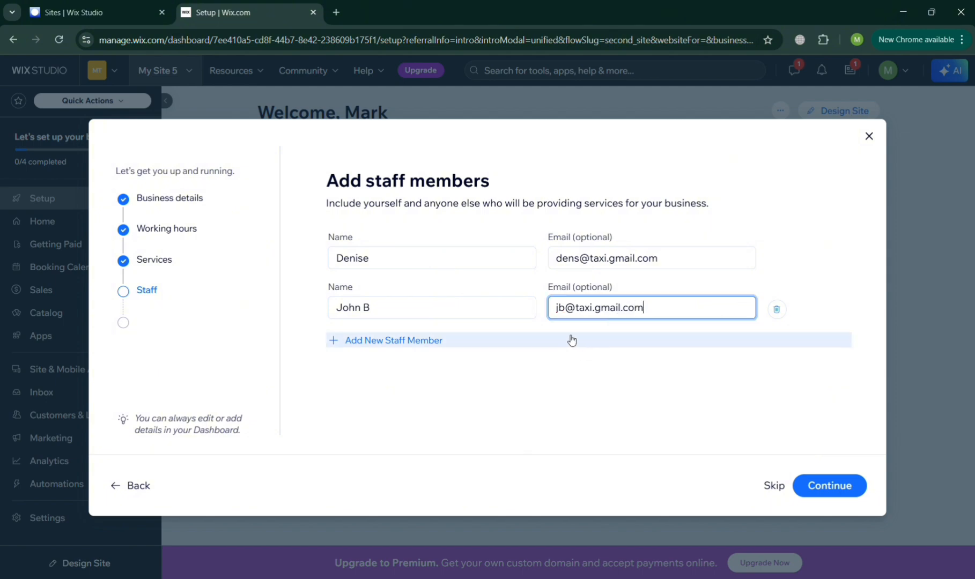
left_click(665, 413)
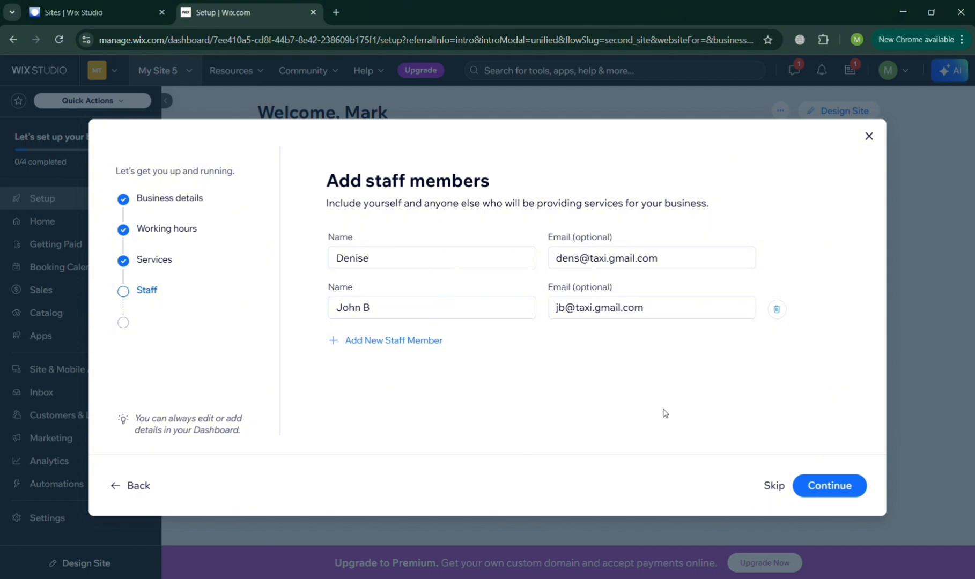
left_click(836, 484)
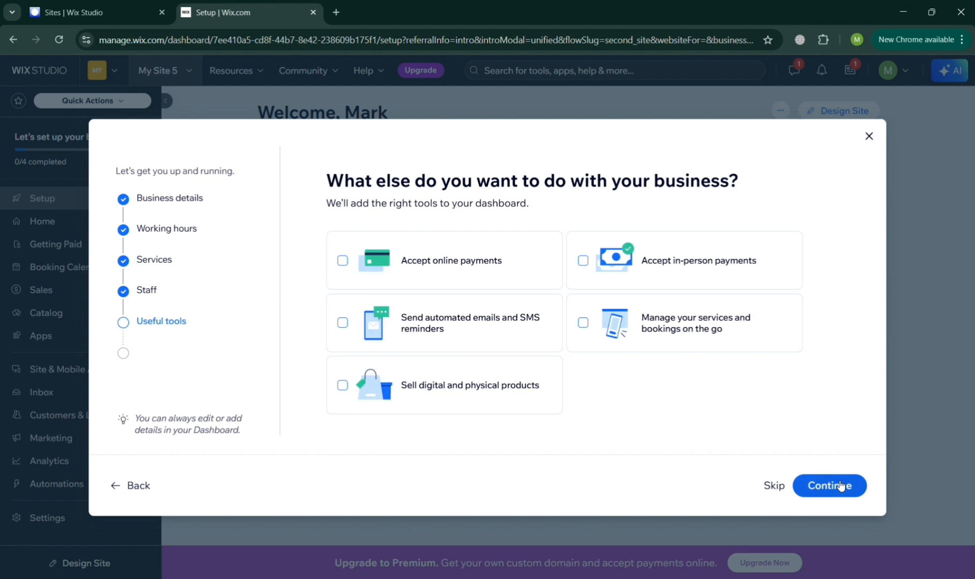
Enable online and in-person payments, on-the-go management and e-mail/SMS reminders, then go to the dashboard.
left_click(435, 268)
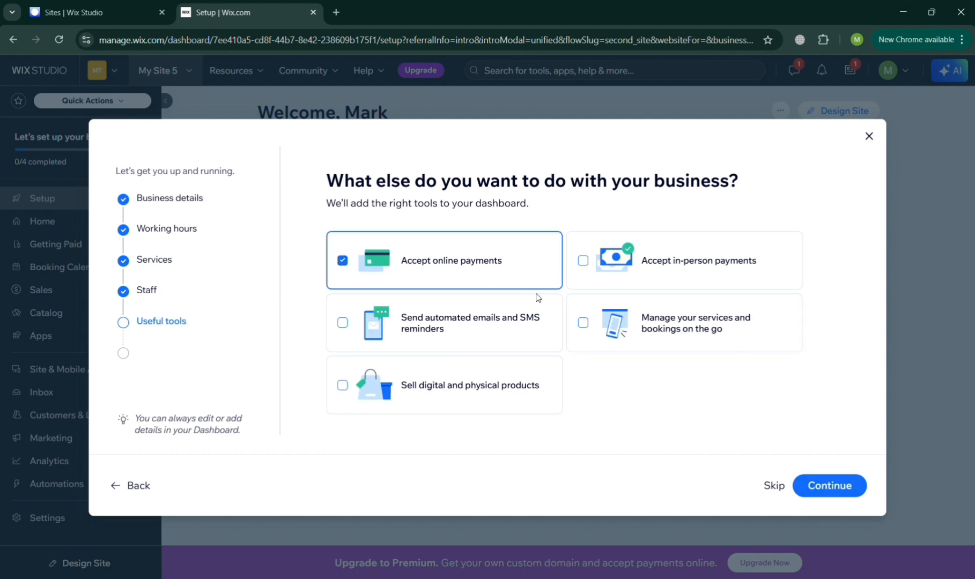
left_click(657, 265)
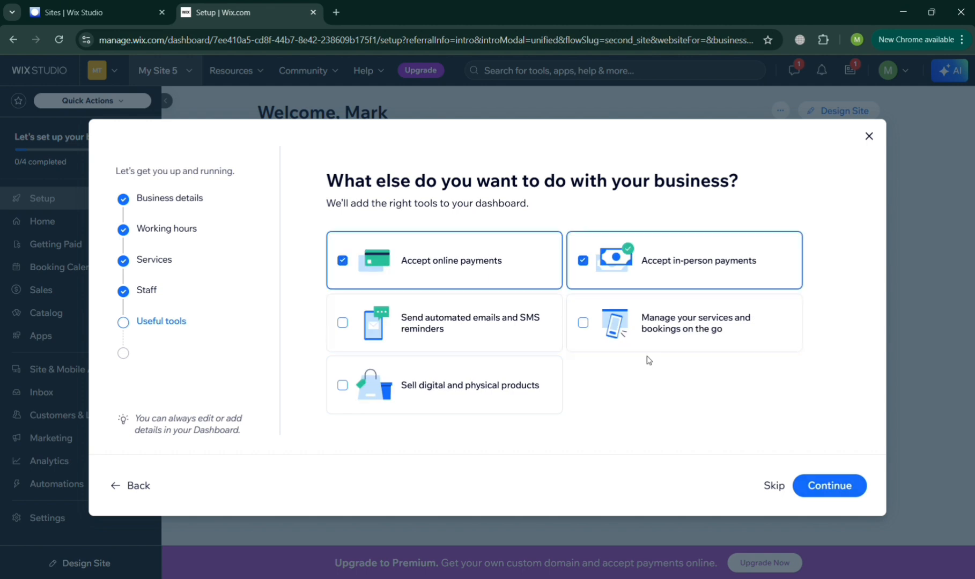
left_click(688, 339)
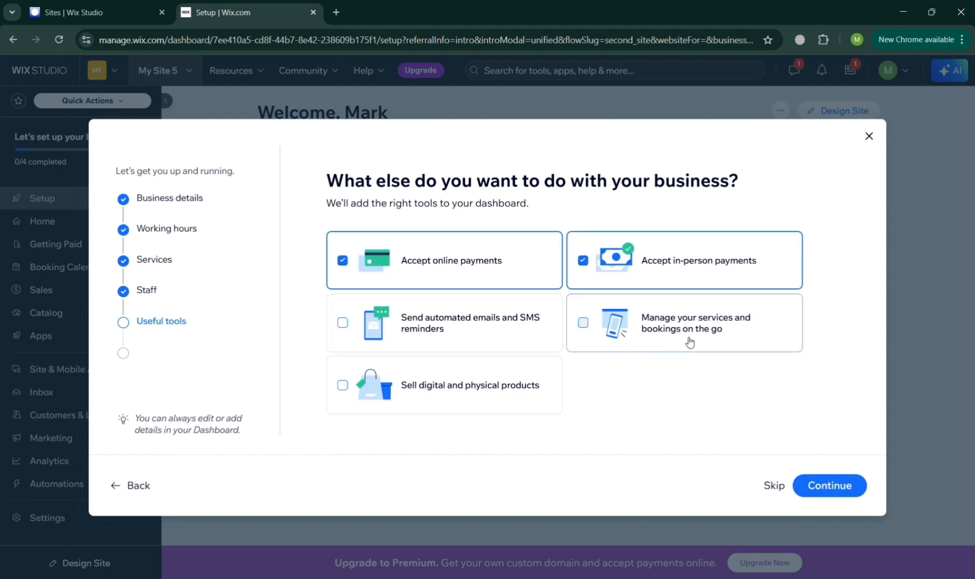
left_click(543, 333)
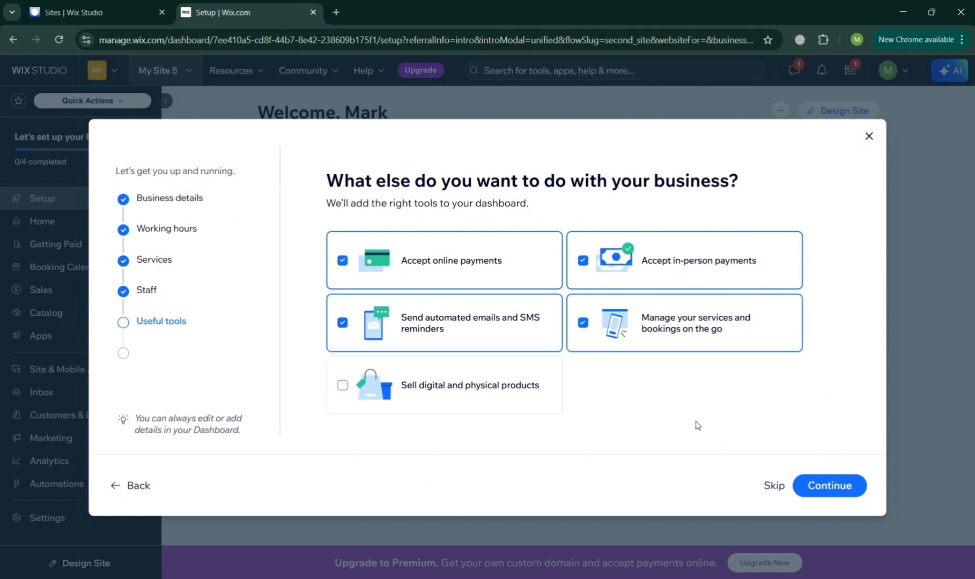
left_click(841, 483)
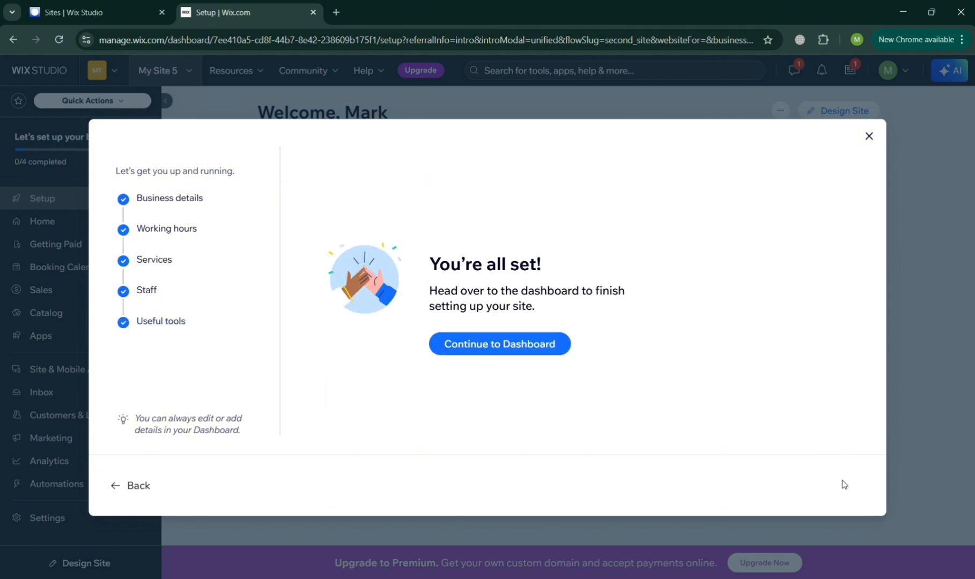
left_click(547, 351)
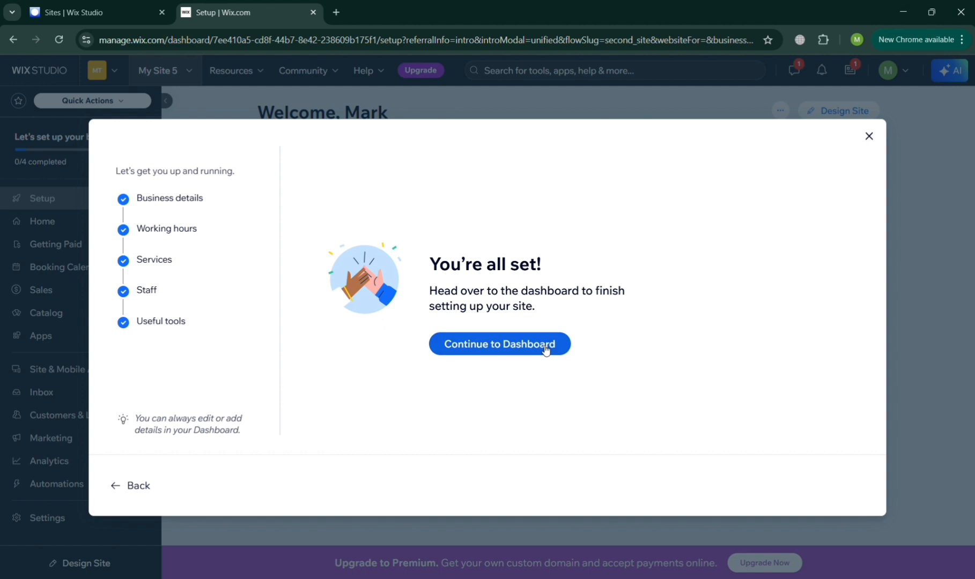
left_click(546, 349)
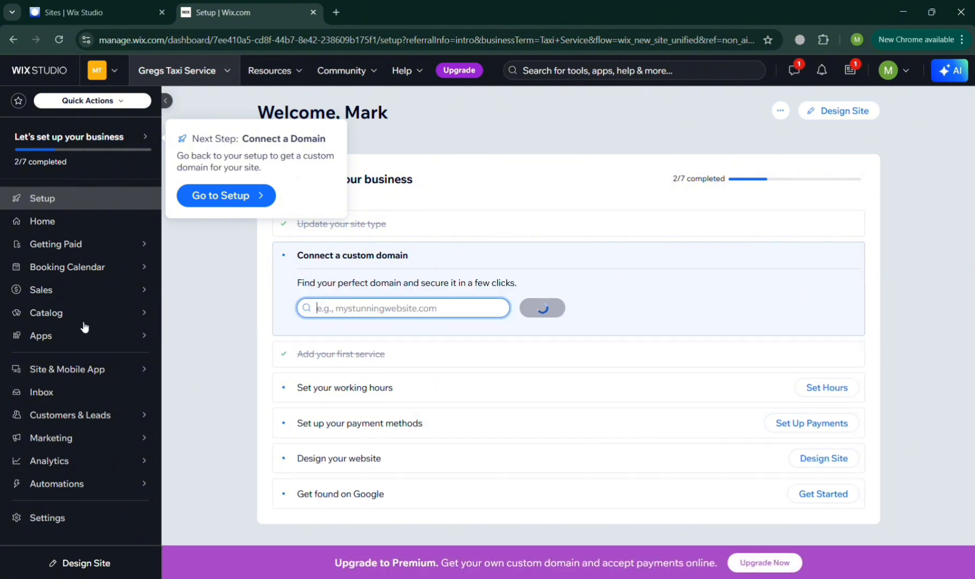
Open the Booking Calendar, glance at new-service templates, and return to the calendar.
left_click(93, 268)
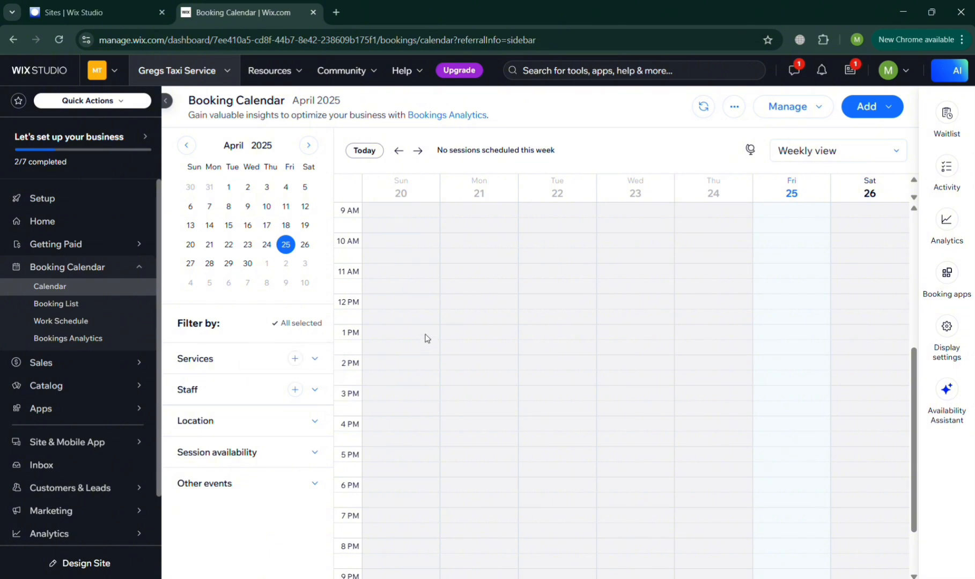
left_click(295, 358)
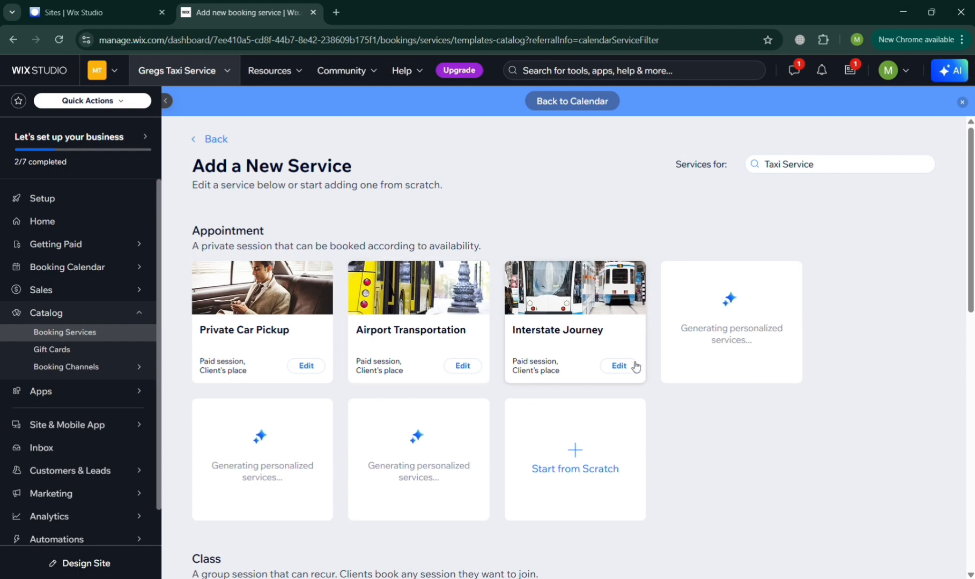
left_click(64, 274)
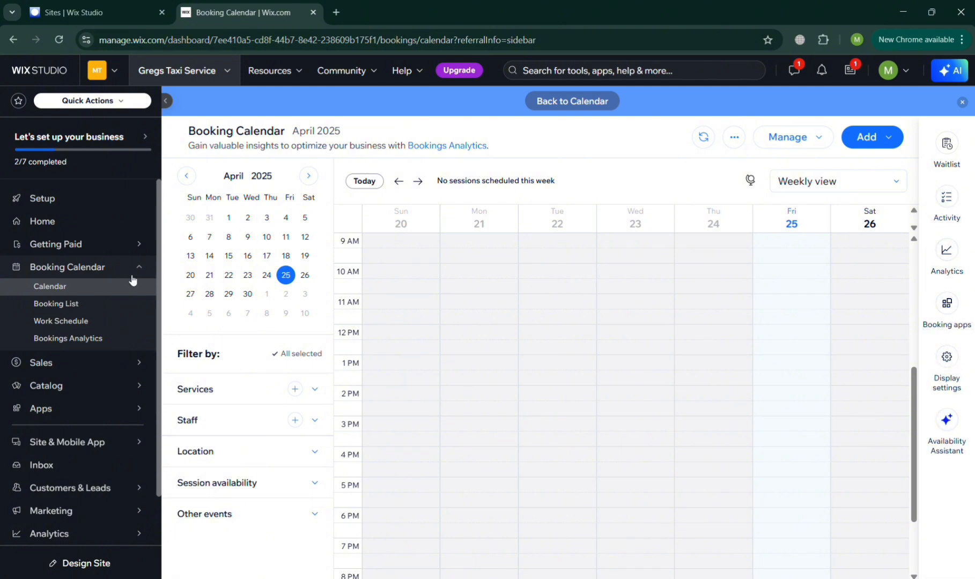
Review the Booking List and staff Work Schedule, then return to the dashboard Home.
left_click(68, 304)
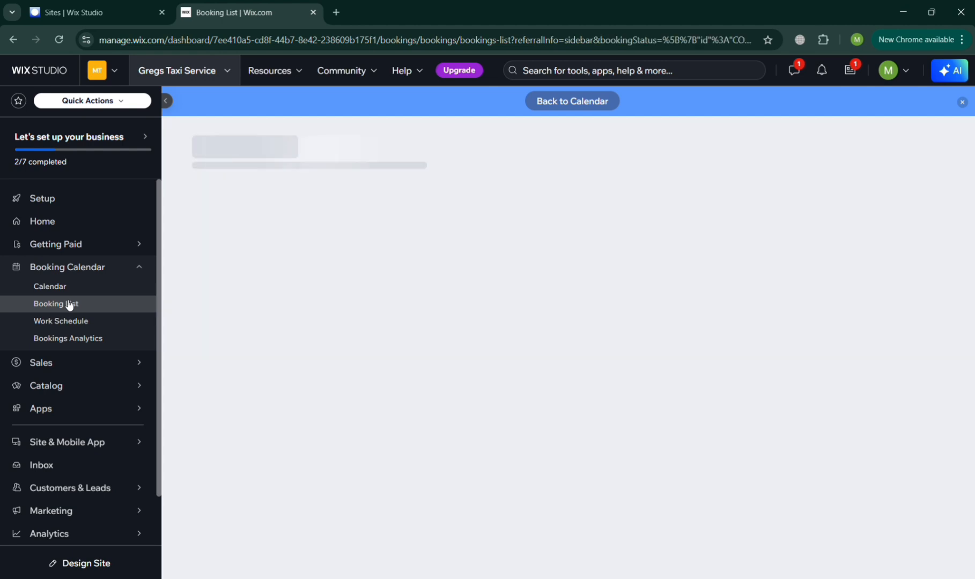
scroll(393, 395, "down", 2)
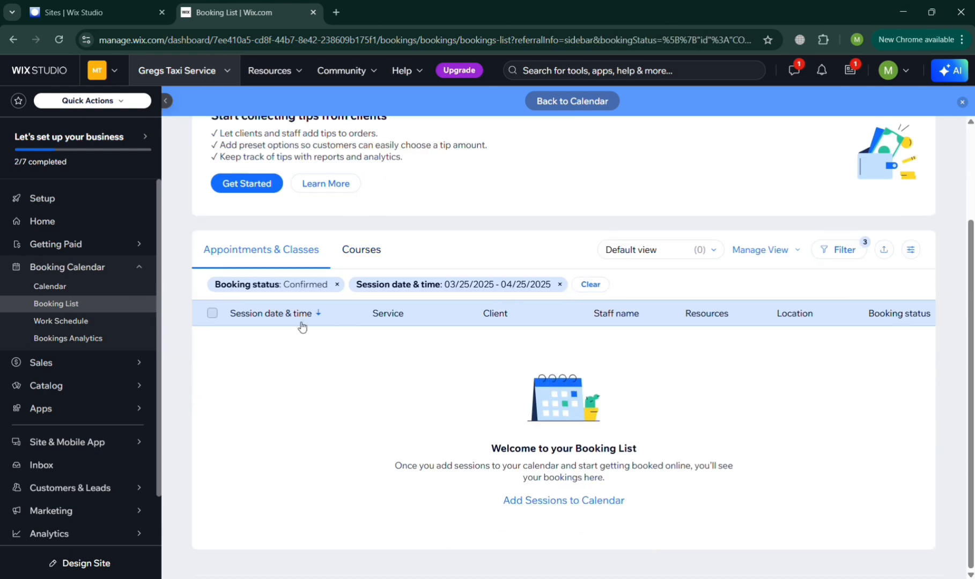
left_click(66, 327)
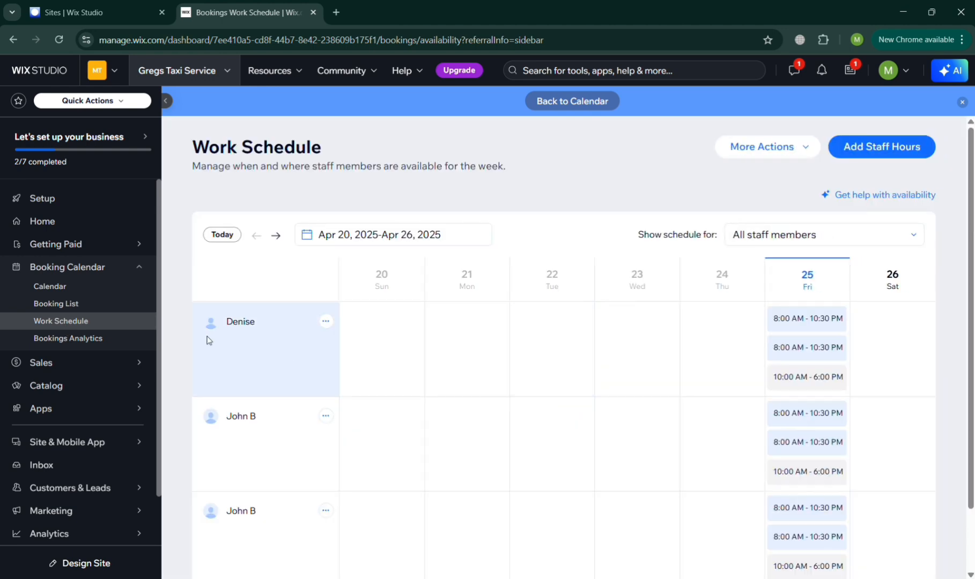
scroll(478, 427, "down", 2)
scroll(477, 429, "up", 2)
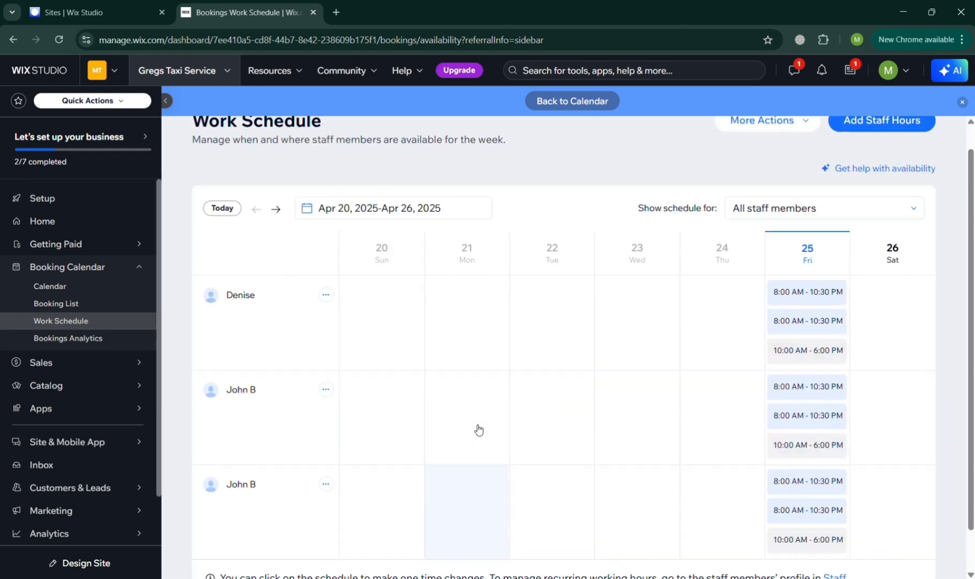
mouse_move(63, 367)
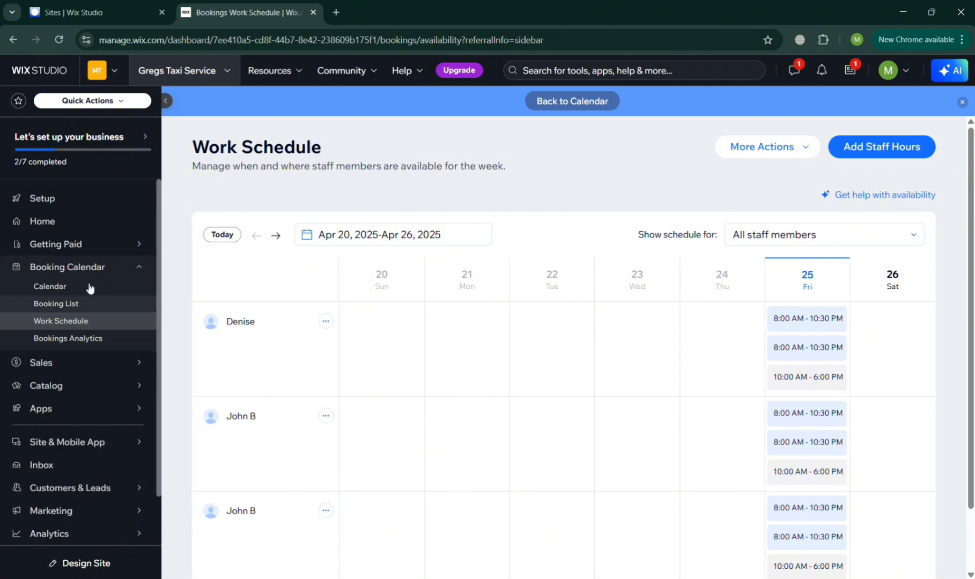
left_click(102, 220)
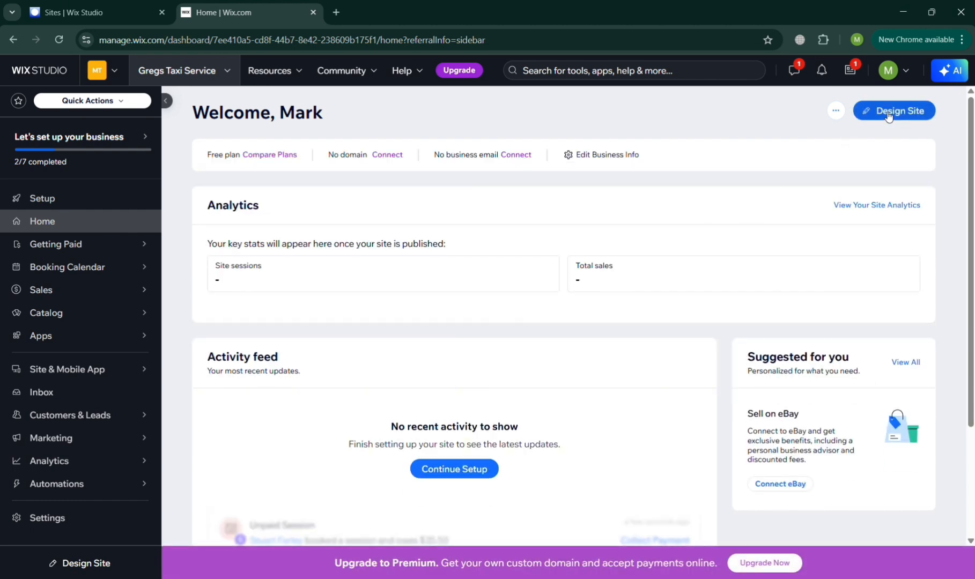
Start designing the site by choosing to customize a ready-made template.
left_click(888, 115)
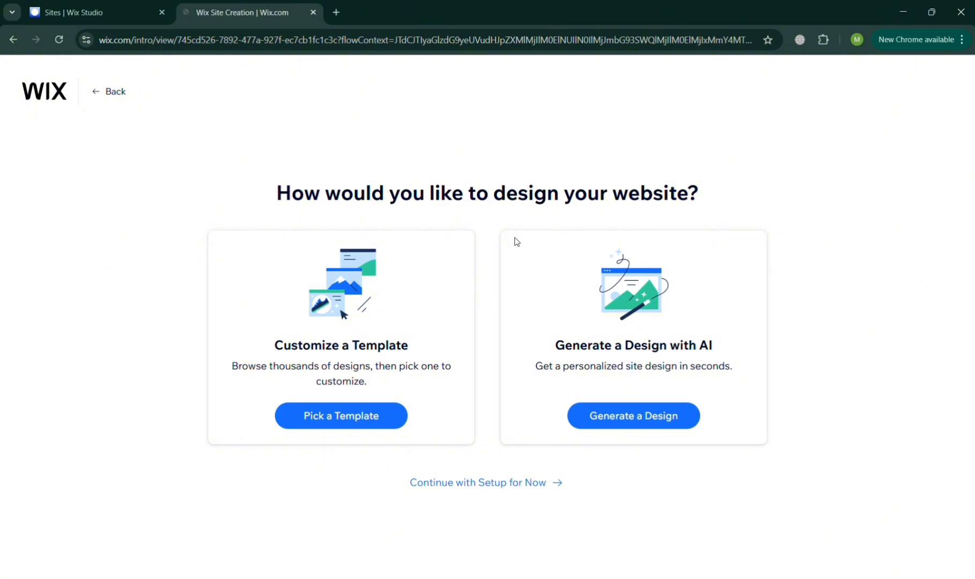
left_click(387, 411)
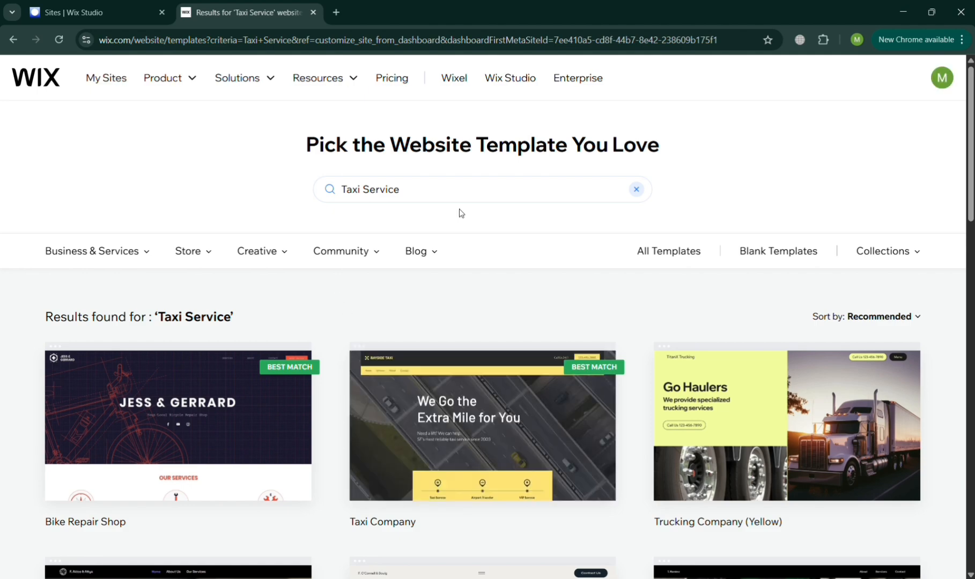
scroll(627, 429, "down", 8)
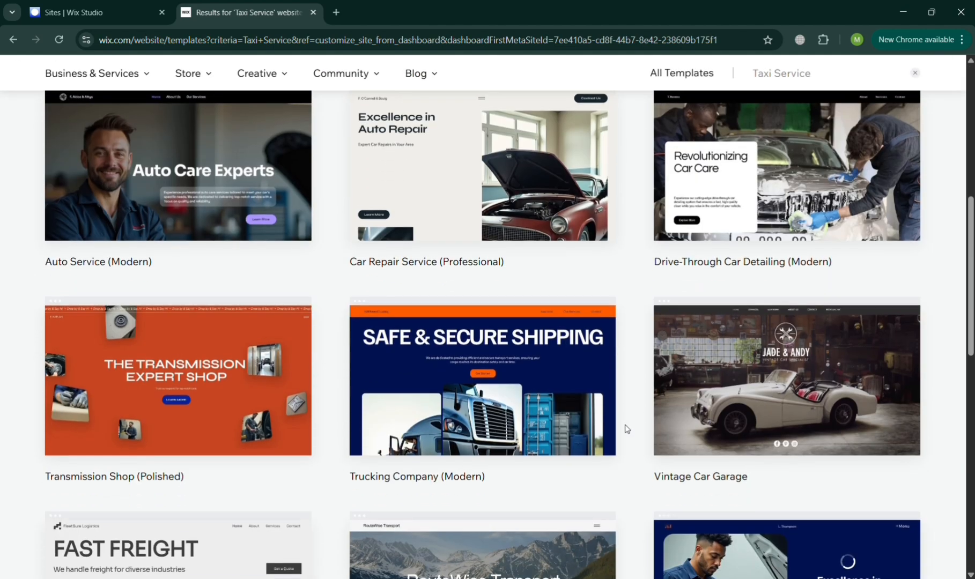
scroll(626, 429, "up", 8)
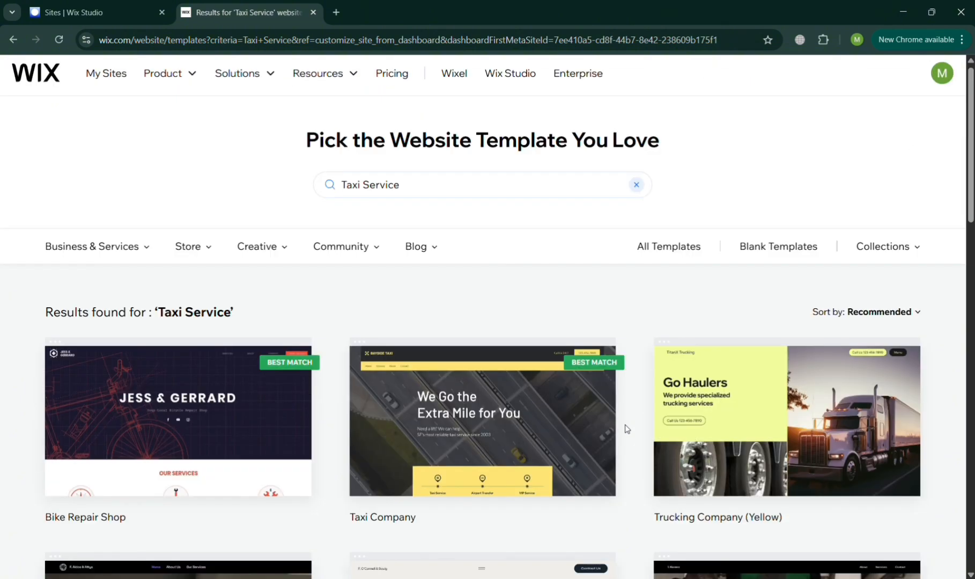
Search templates for 'Taxi' and edit the Taxi Company template.
left_click(516, 190)
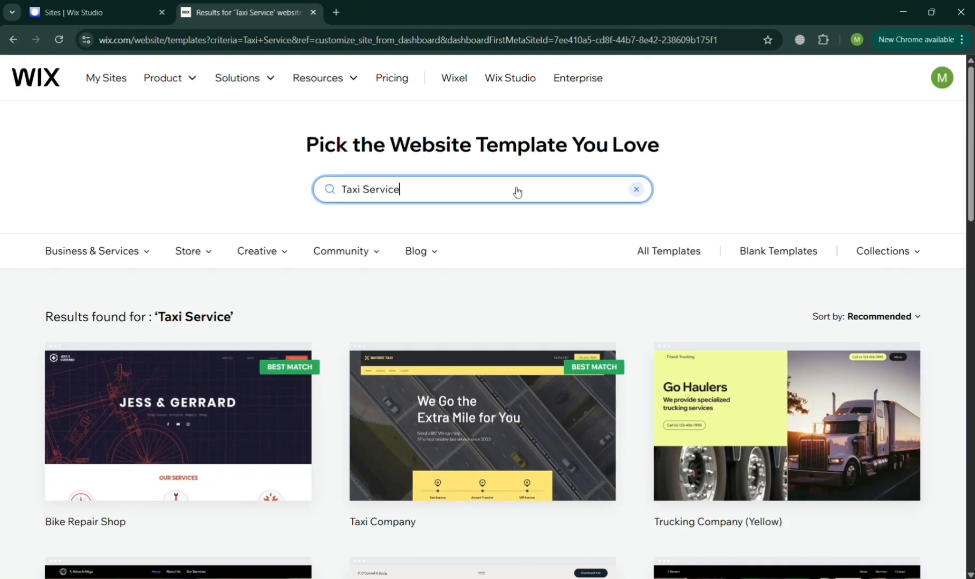
scroll(514, 191, "down", 1)
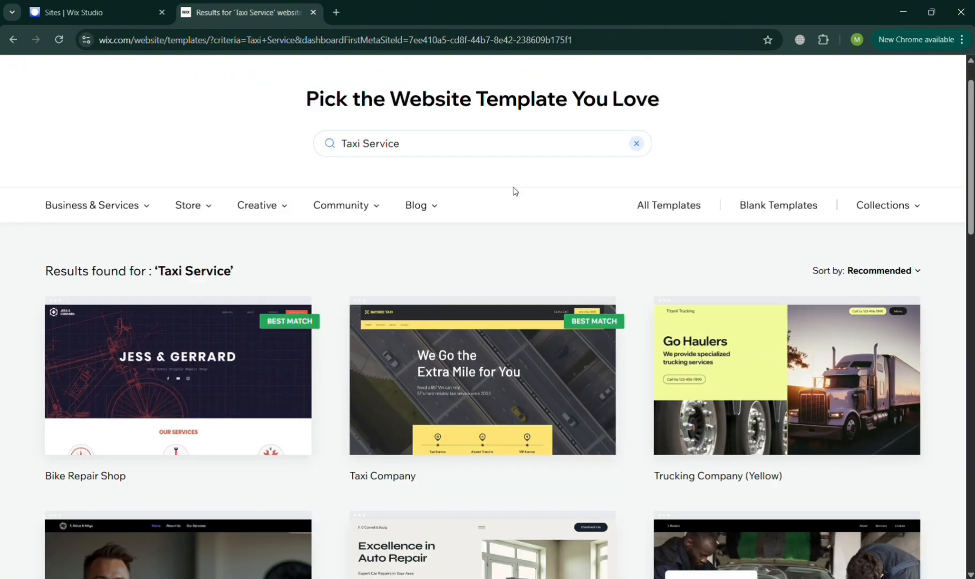
left_click(478, 155)
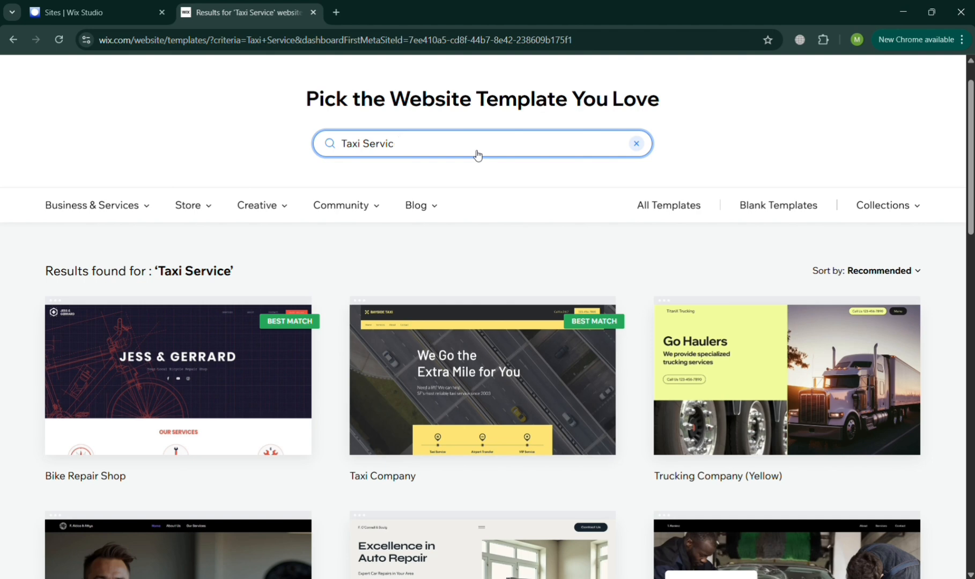
key("BackSpace")
key("BackSpace")
key("BackSpace")
key("BackSpace")
key("BackSpace")
key("BackSpace")
key("Return")
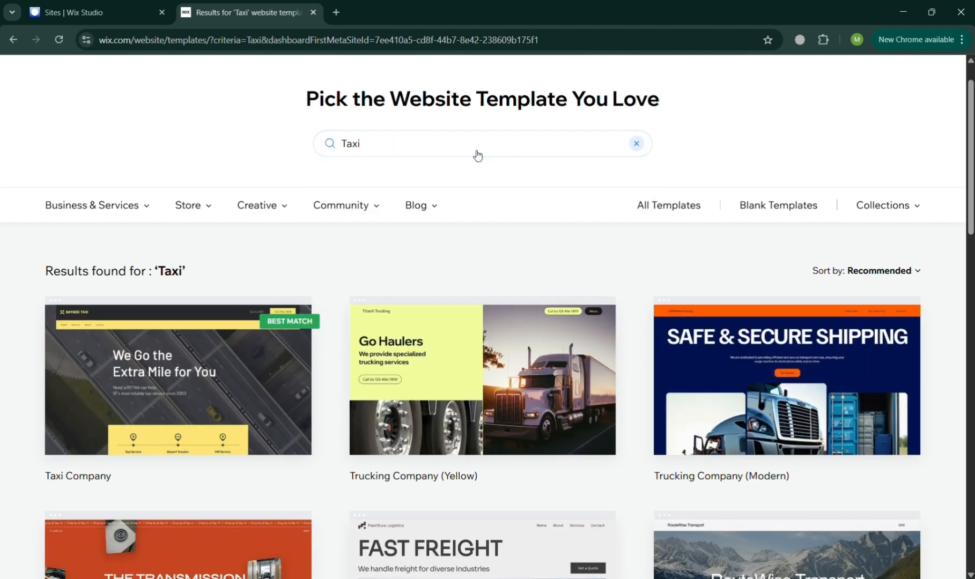
mouse_move(223, 403)
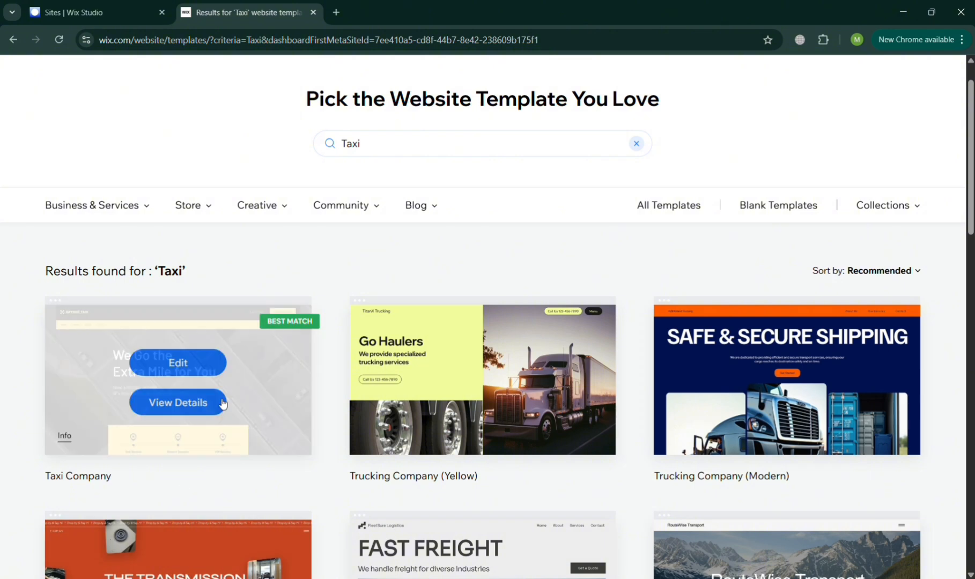
left_click(178, 373)
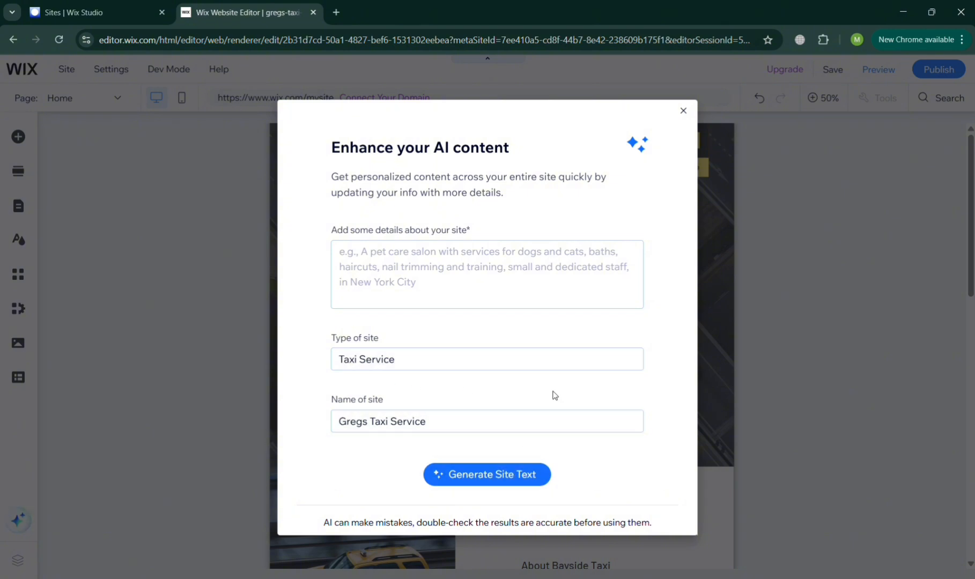
Close the 'Enhance your AI content' dialog without generating text.
left_click(683, 111)
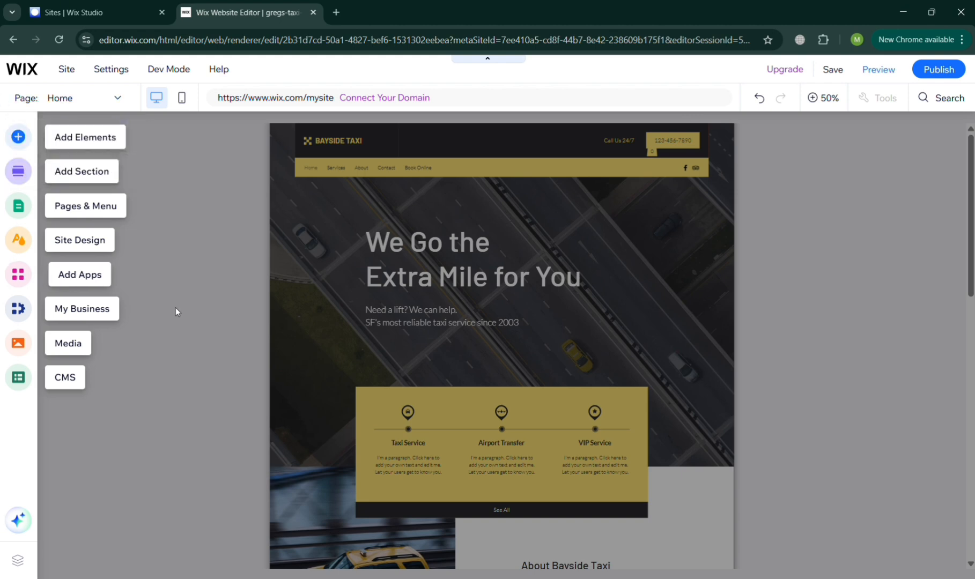
Change the header's BAYSIDE TAXI title text to 'Gregs Taxi Ride' in Quick Edit.
left_click(210, 321)
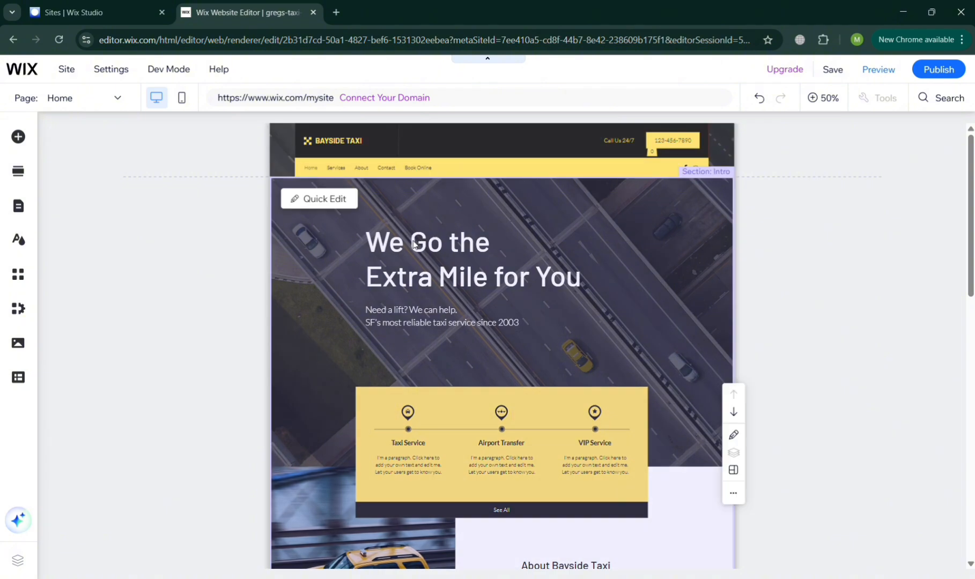
scroll(483, 343, "down", 5)
scroll(483, 341, "down", 5)
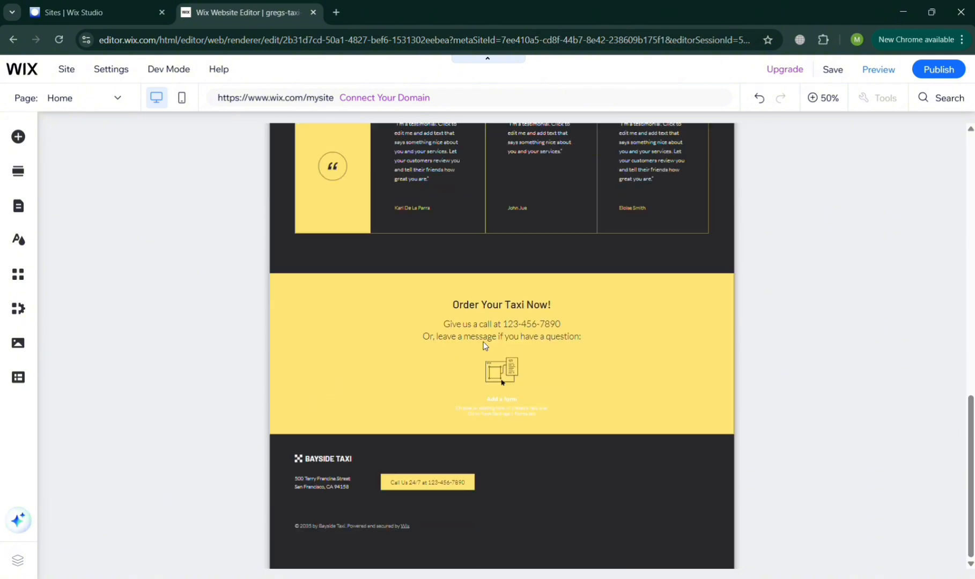
scroll(483, 341, "up", 15)
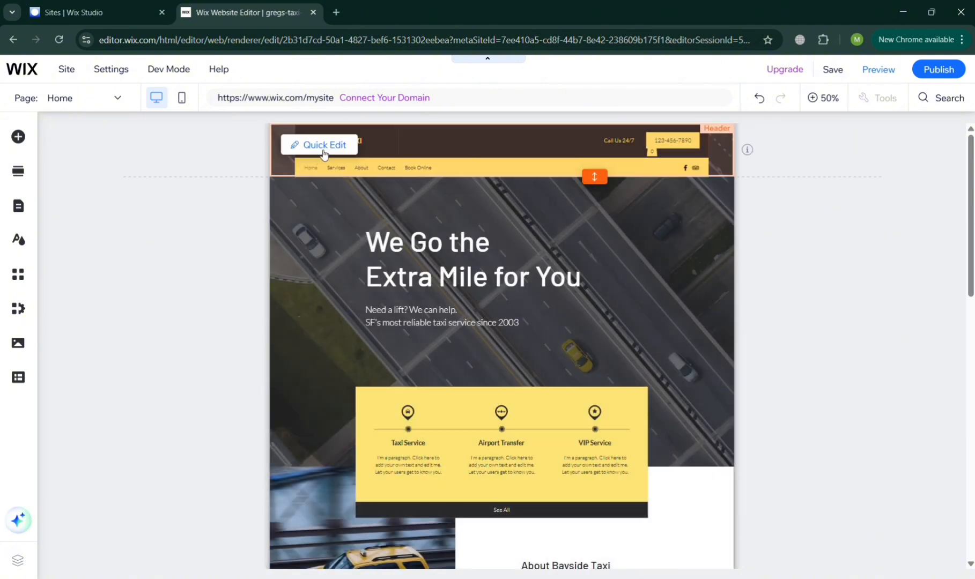
left_click(324, 145)
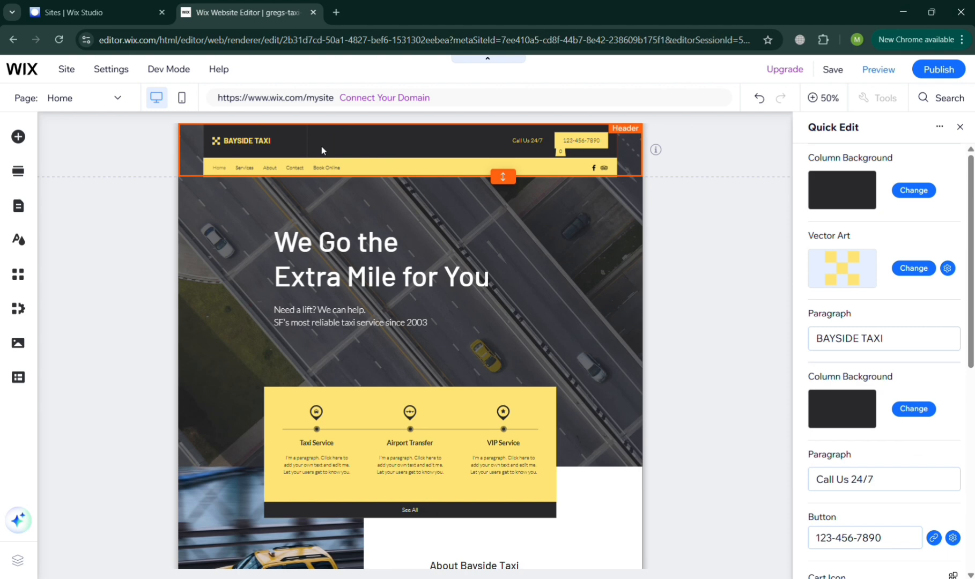
left_click(884, 346)
type("Gr")
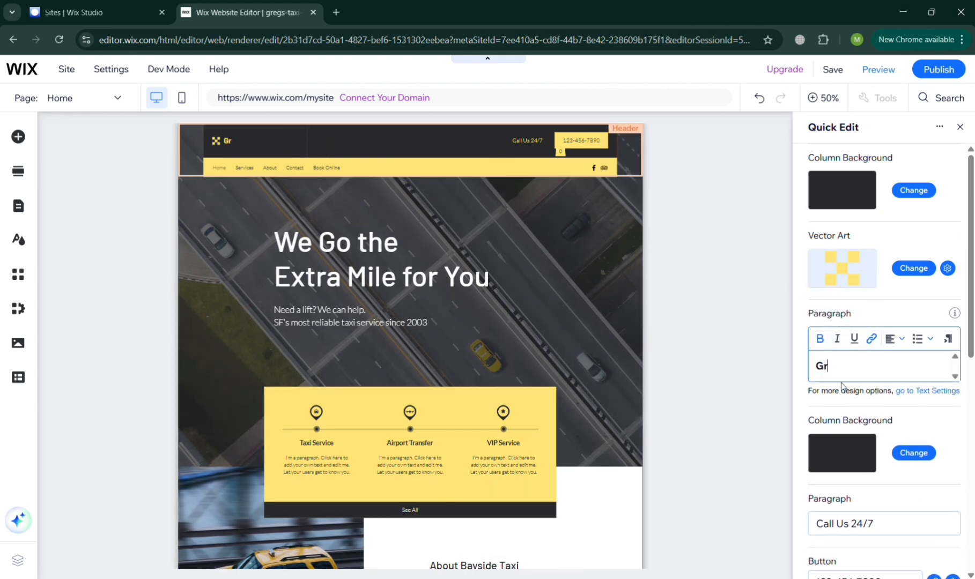
type("egs Taxi Ride")
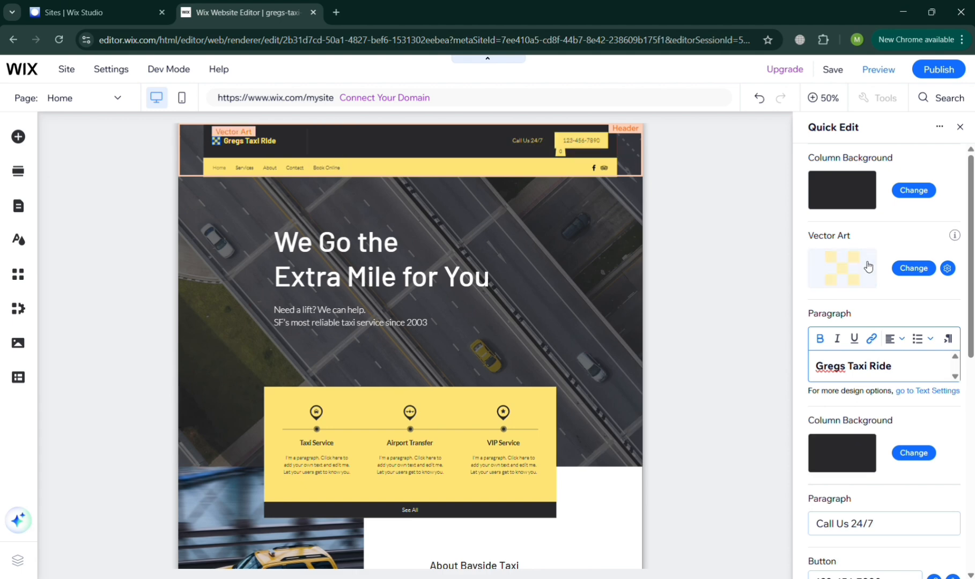
left_click(920, 272)
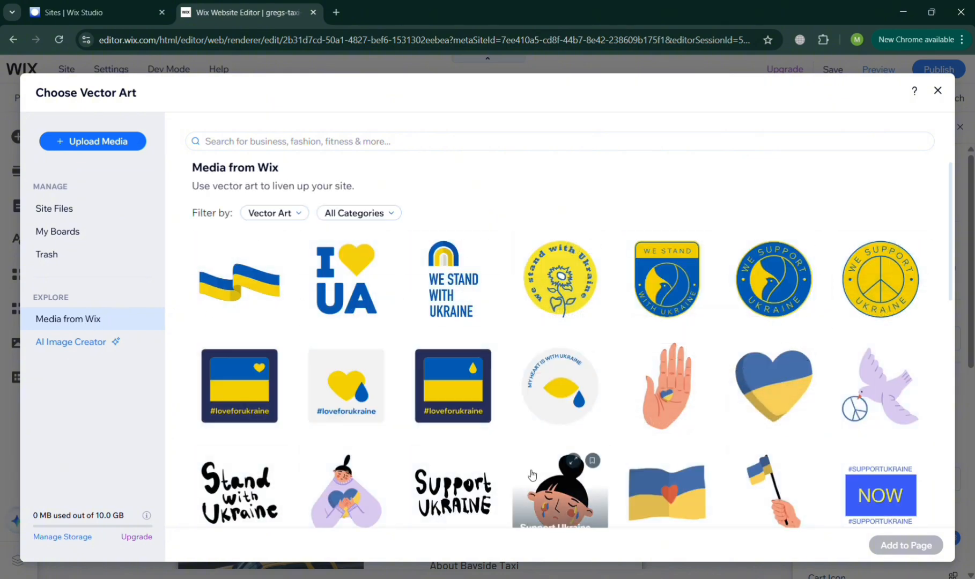
Replace the header's vector art with the orange car outline found by searching 'car'.
left_click(340, 144)
type("car")
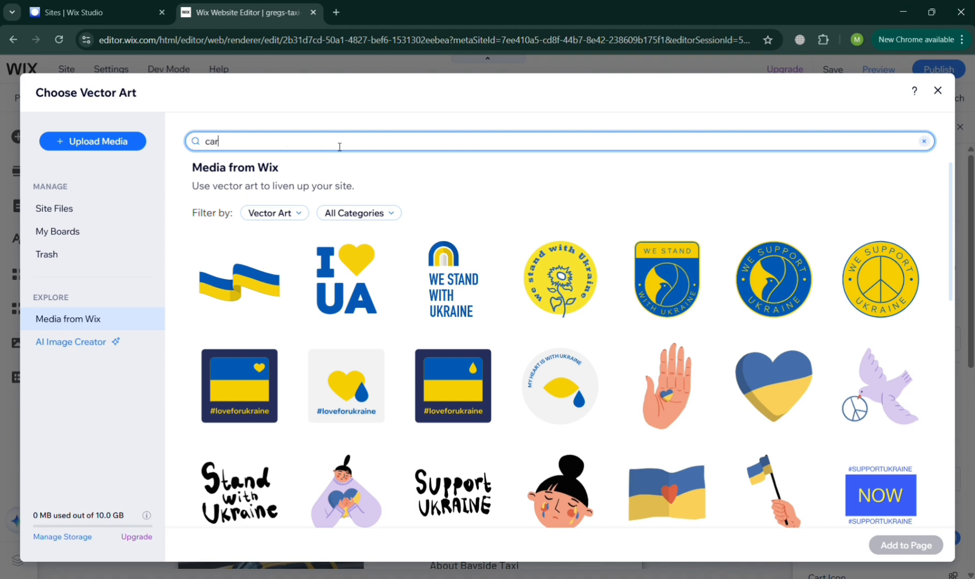
key("Return")
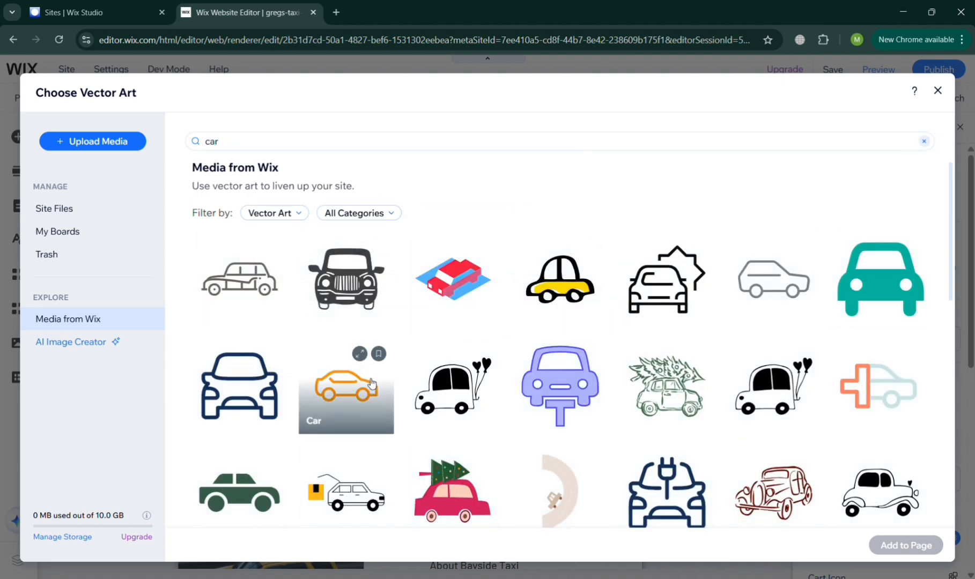
left_click(368, 403)
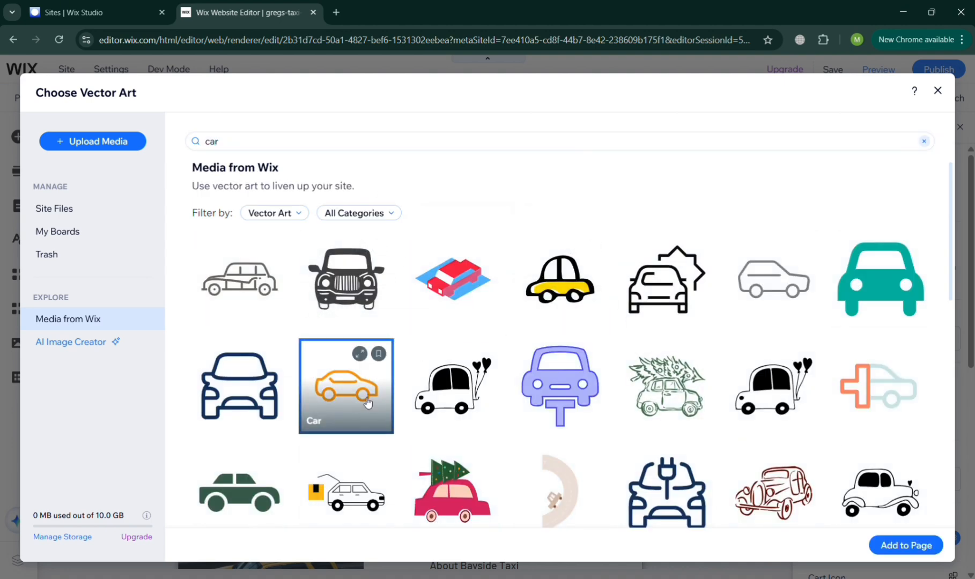
left_click(907, 547)
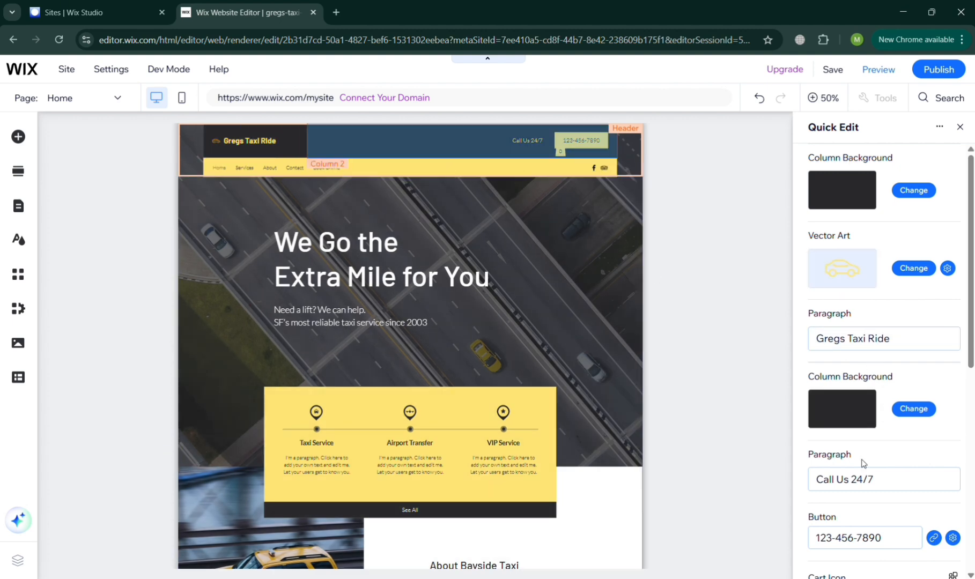
Look over the Call Us 24/7 phone number text, then select the Intro hero section.
scroll(867, 477, "down", 2)
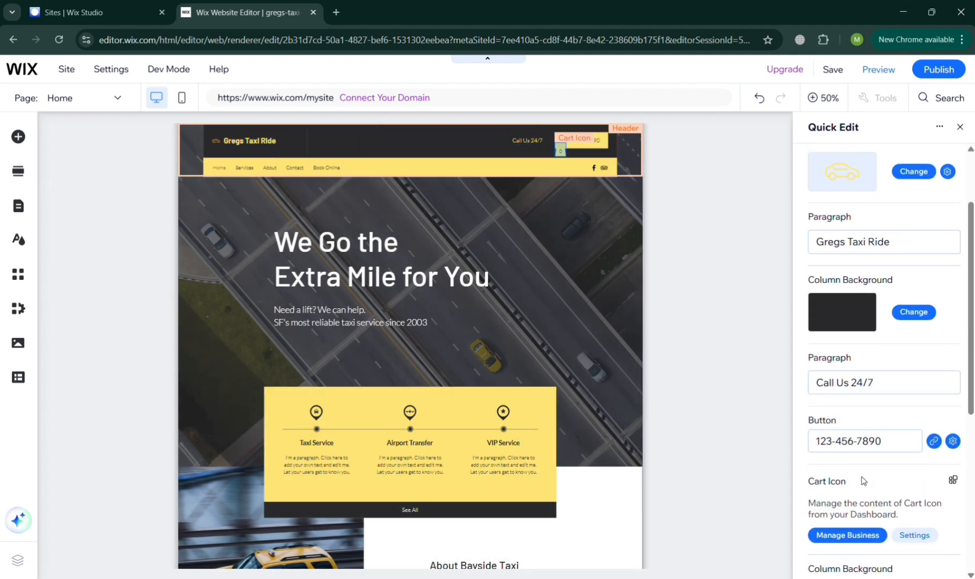
left_click(914, 387)
left_click(871, 494)
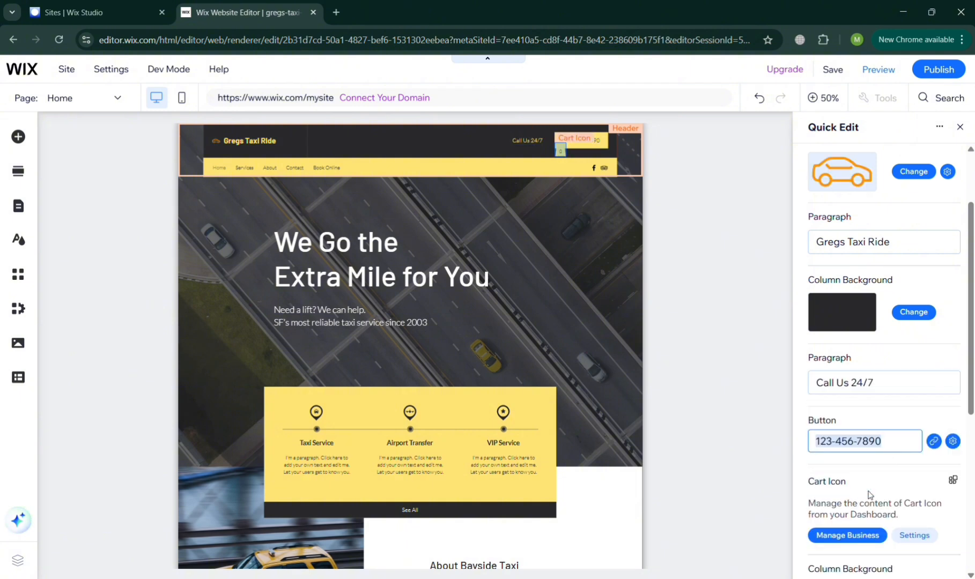
left_click(870, 495)
left_click(891, 441)
scroll(819, 513, "down", 5)
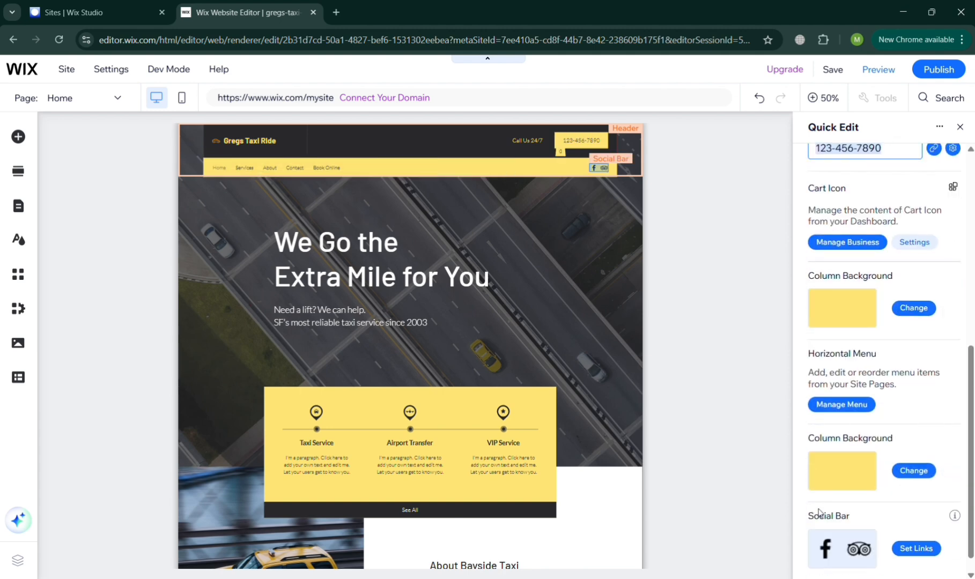
scroll(820, 513, "down", 1)
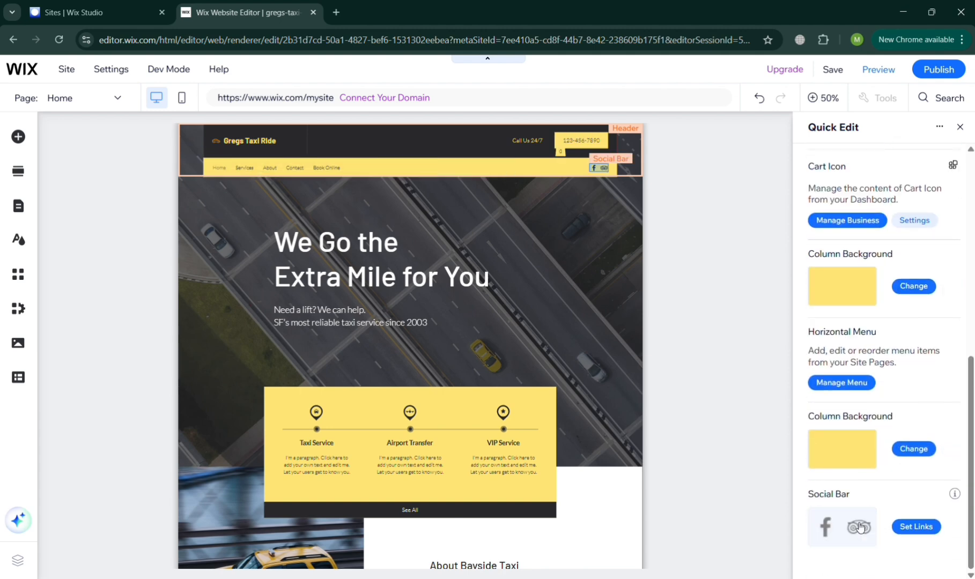
left_click(713, 426)
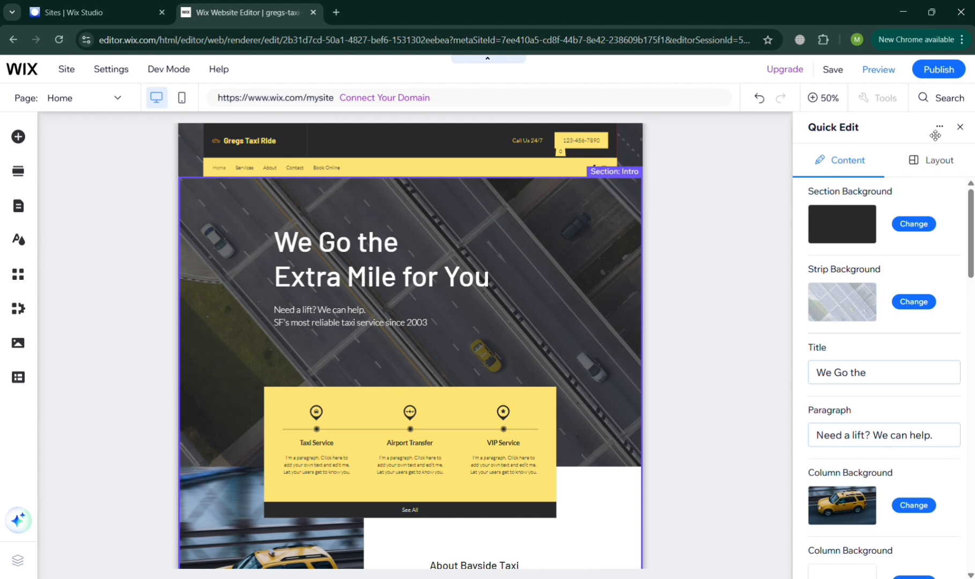
Replace the hero headline with 'Your Ride is always safe and sound' in bold.
left_click(959, 127)
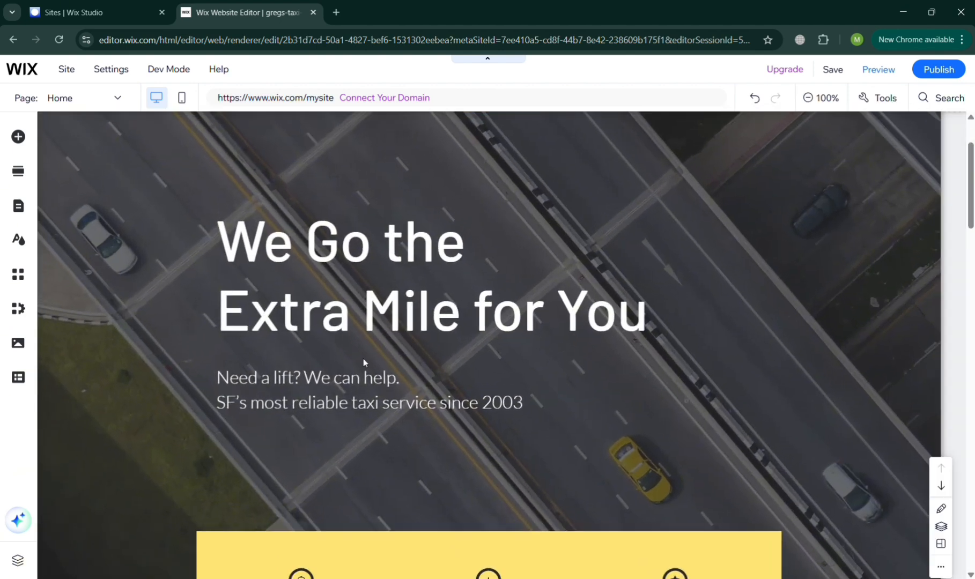
left_click(345, 304)
double_click(348, 304)
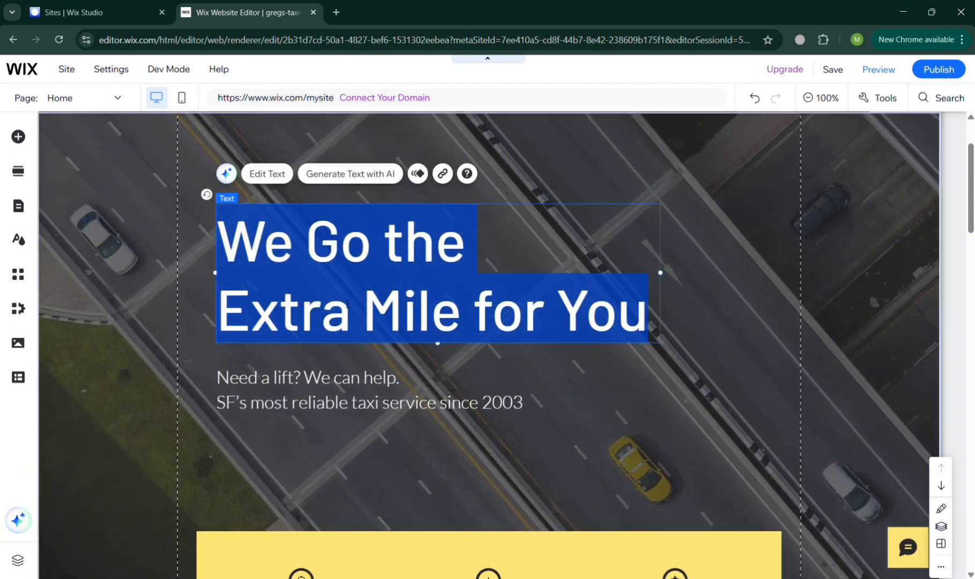
type("Yo")
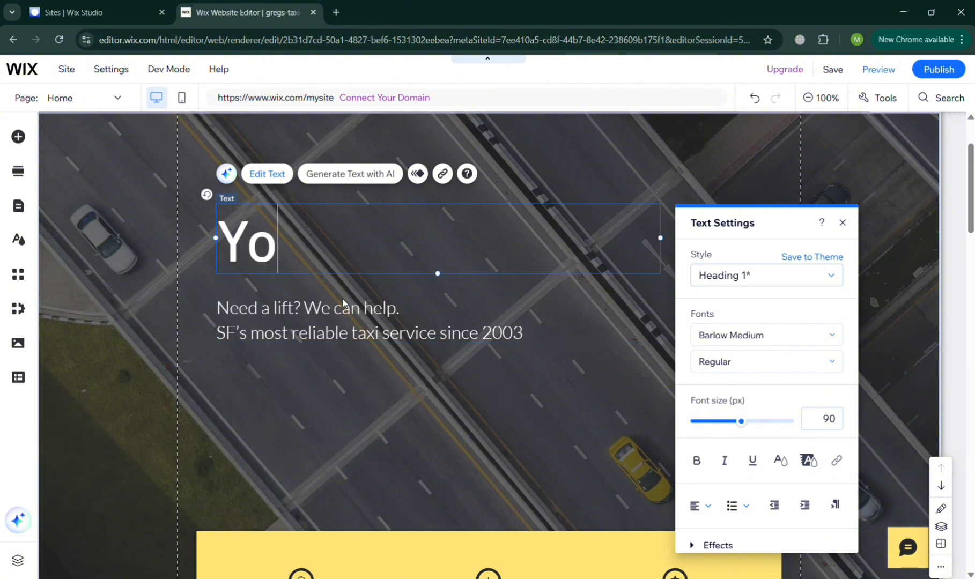
type("ur Rid")
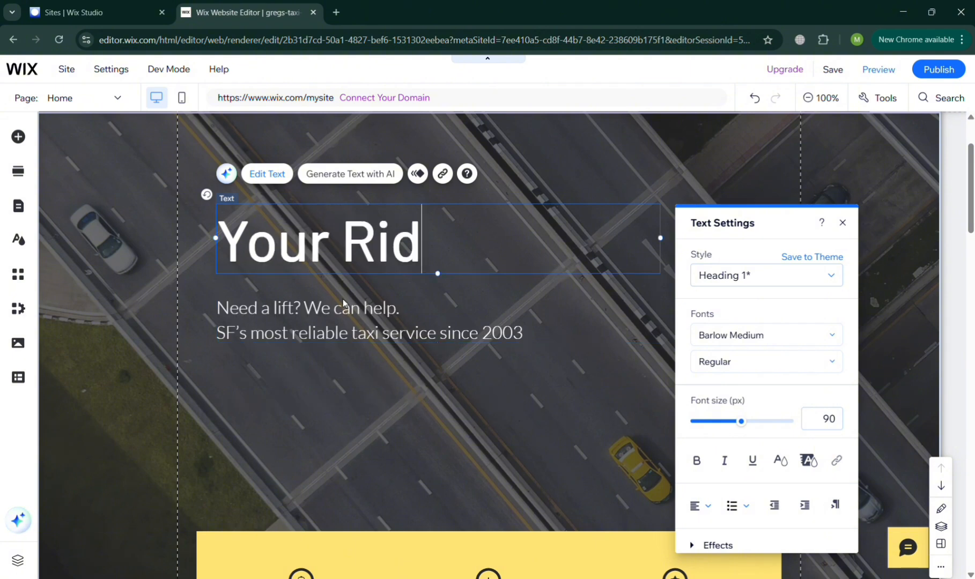
type("e is always safe ")
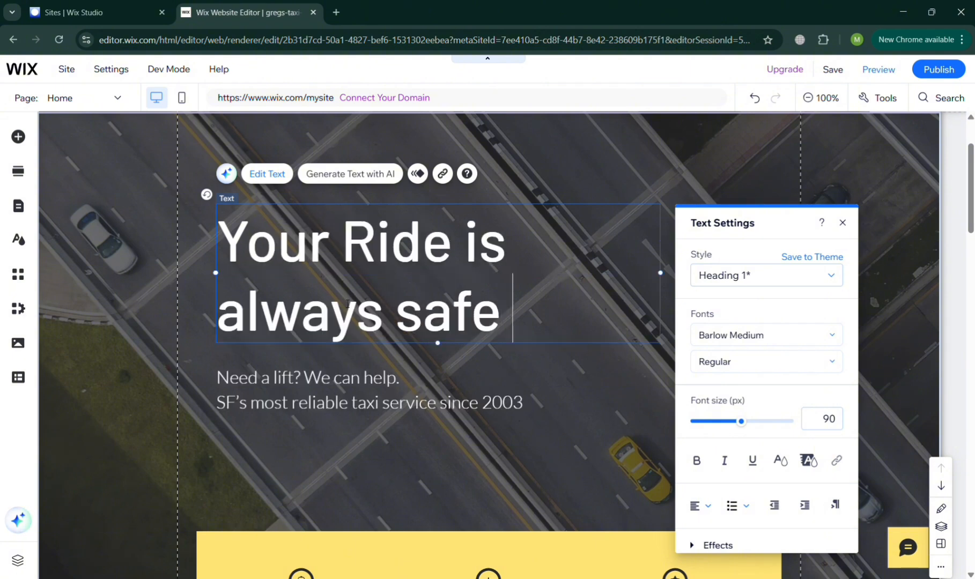
type("and sound")
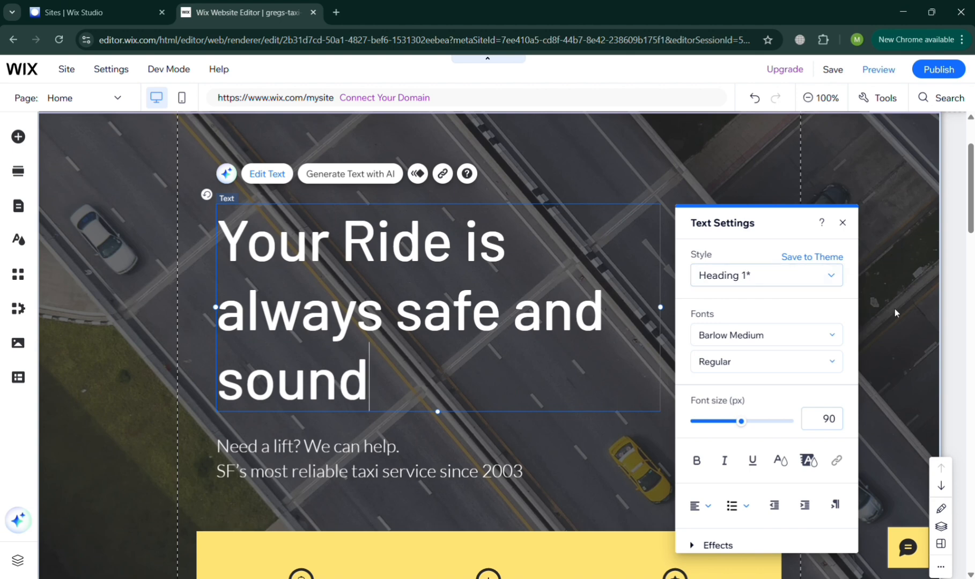
left_click(708, 460)
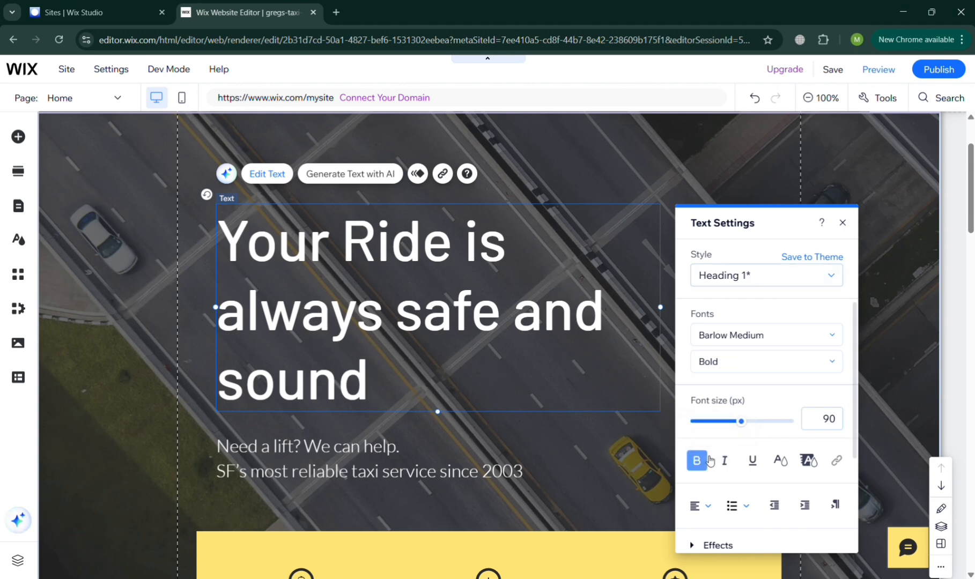
left_click(586, 461)
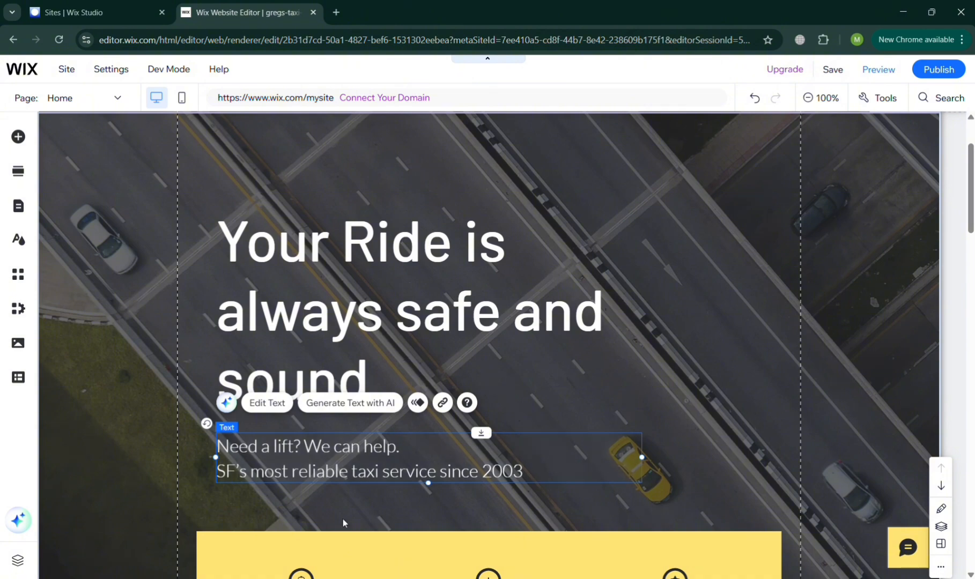
Select elements in the hero strip and the About Bayside Taxi section.
left_click(327, 529)
scroll(329, 530, "down", 6)
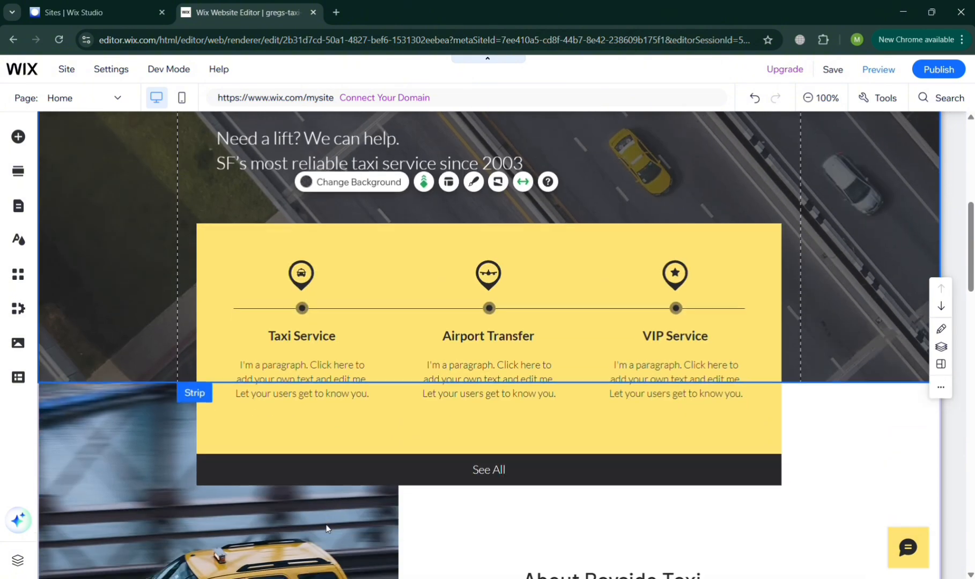
scroll(697, 355, "down", 8)
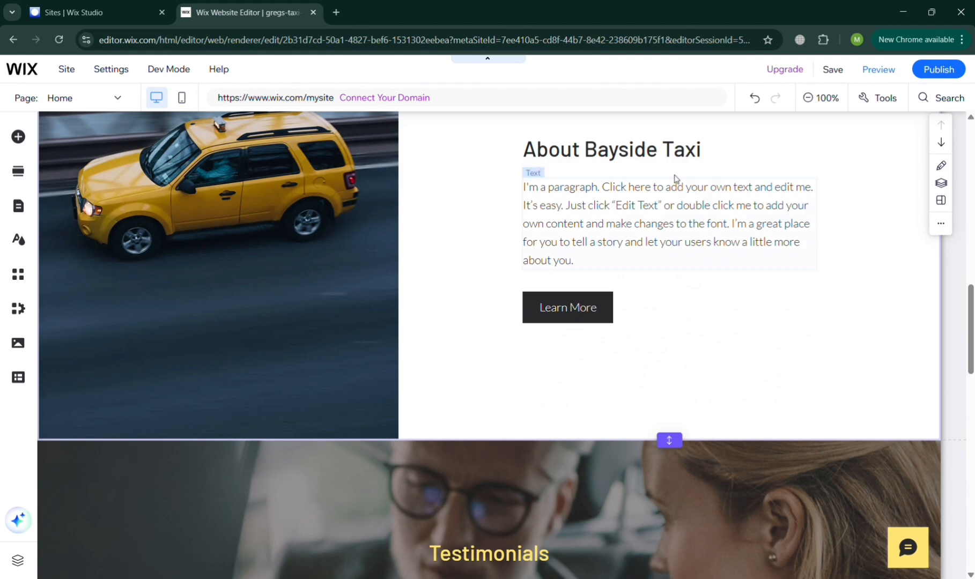
left_click(636, 160)
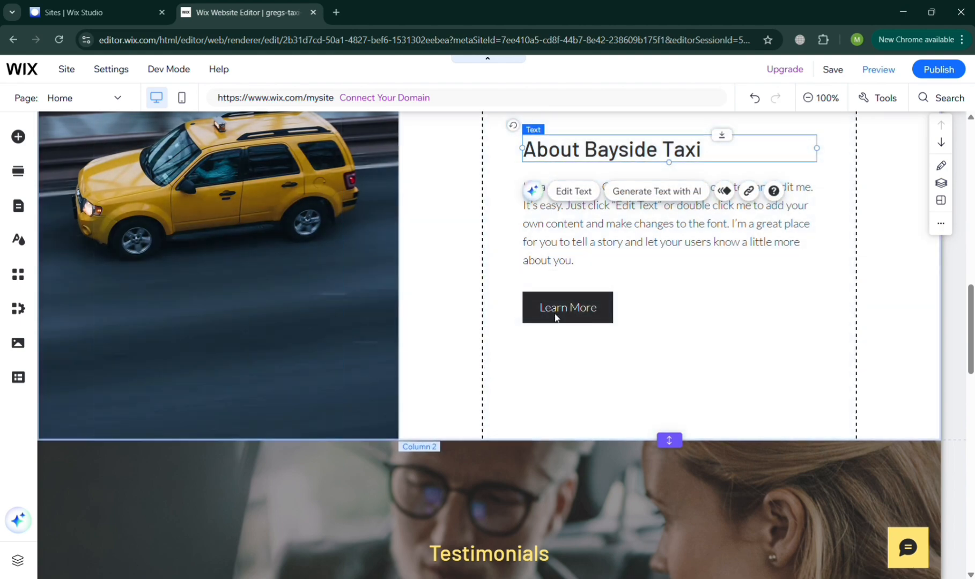
left_click(479, 428)
scroll(480, 427, "down", 10)
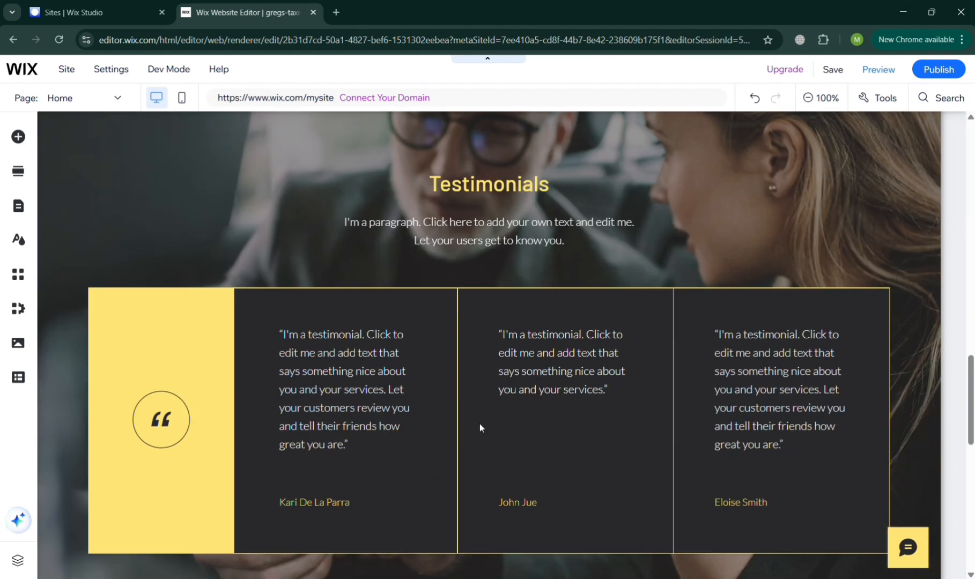
scroll(479, 424, "up", 10)
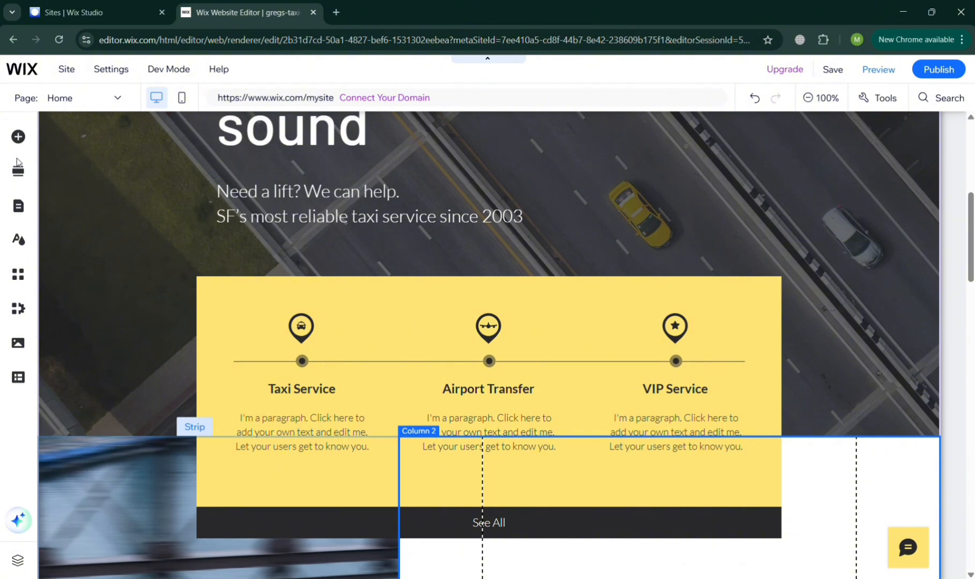
Browse the image elements and section layouts to add, then show the Site Pages list.
left_click(20, 139)
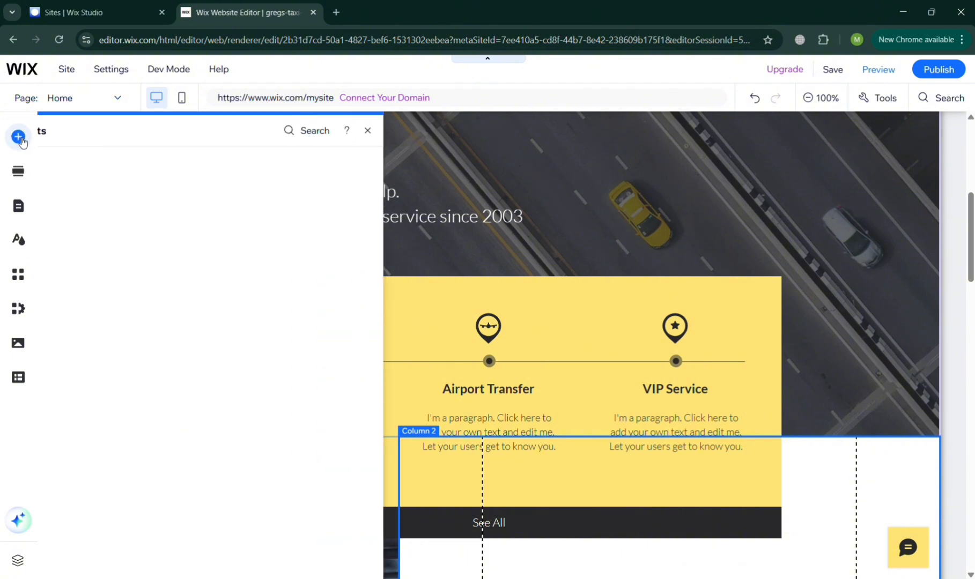
left_click(79, 184)
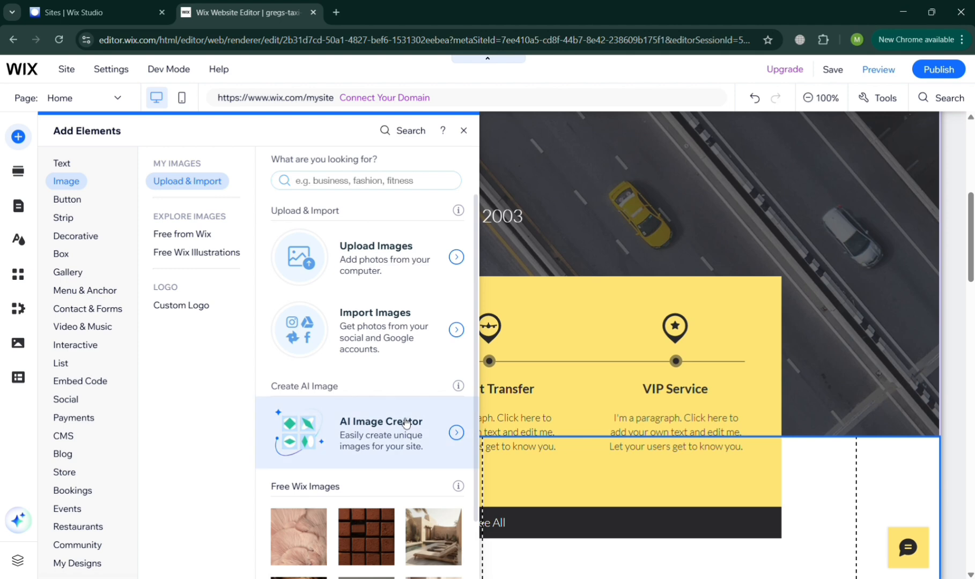
scroll(403, 422, "down", 5)
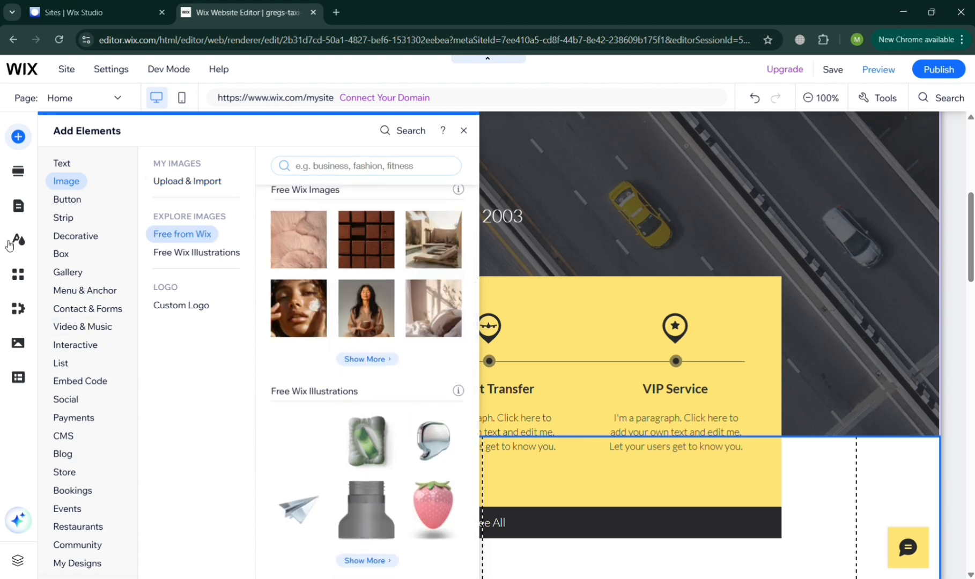
left_click(18, 172)
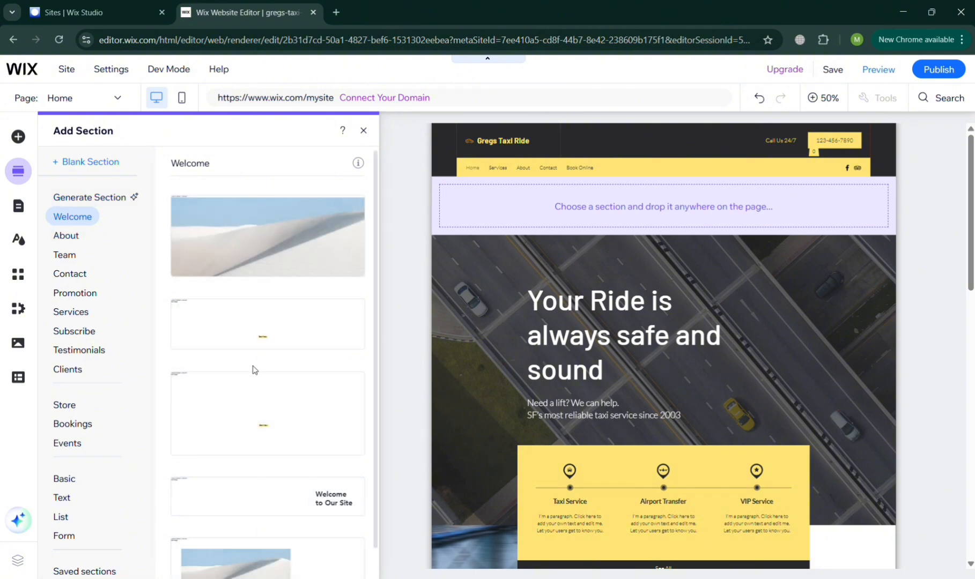
scroll(256, 370, "down", 1)
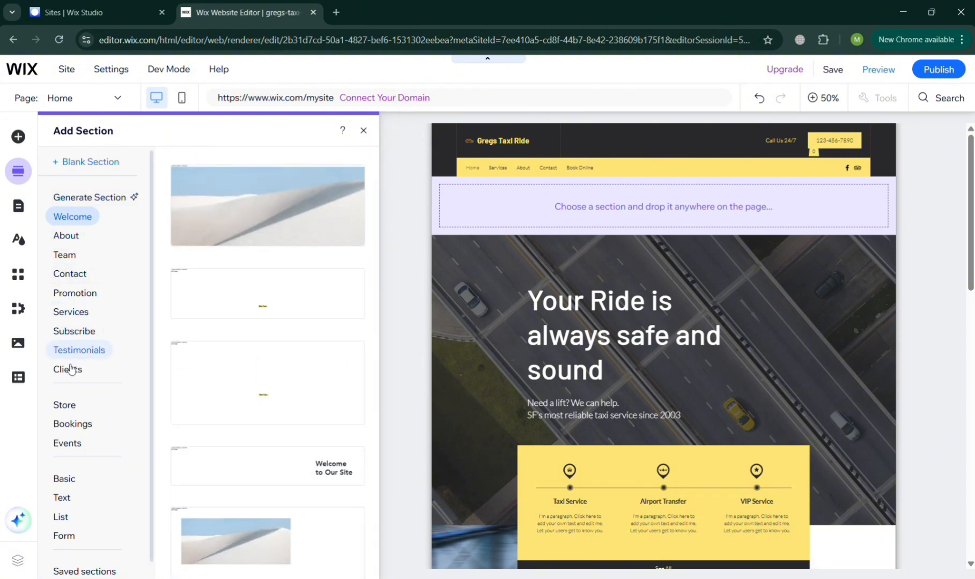
left_click(16, 210)
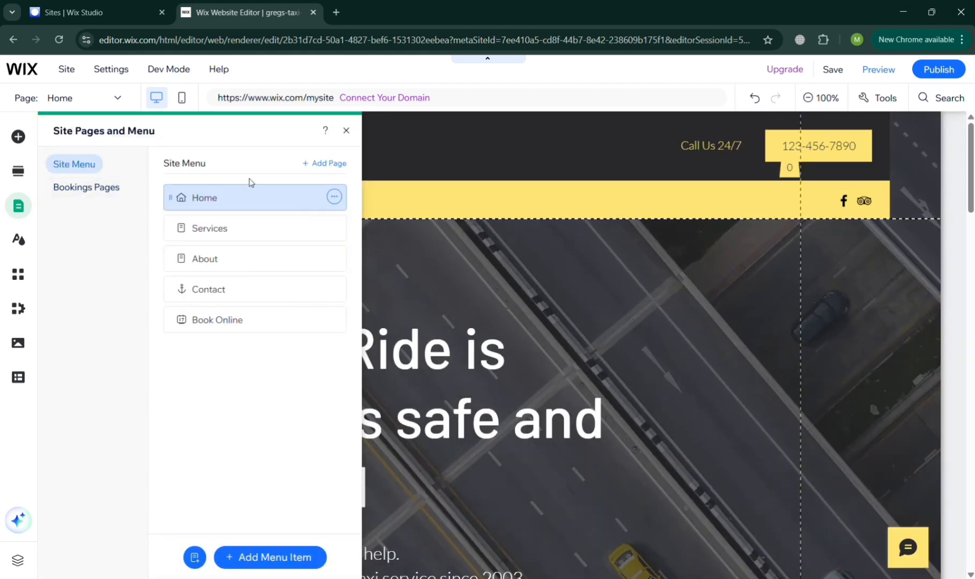
Switch the editor to the Services page and scroll through its content.
left_click(266, 236)
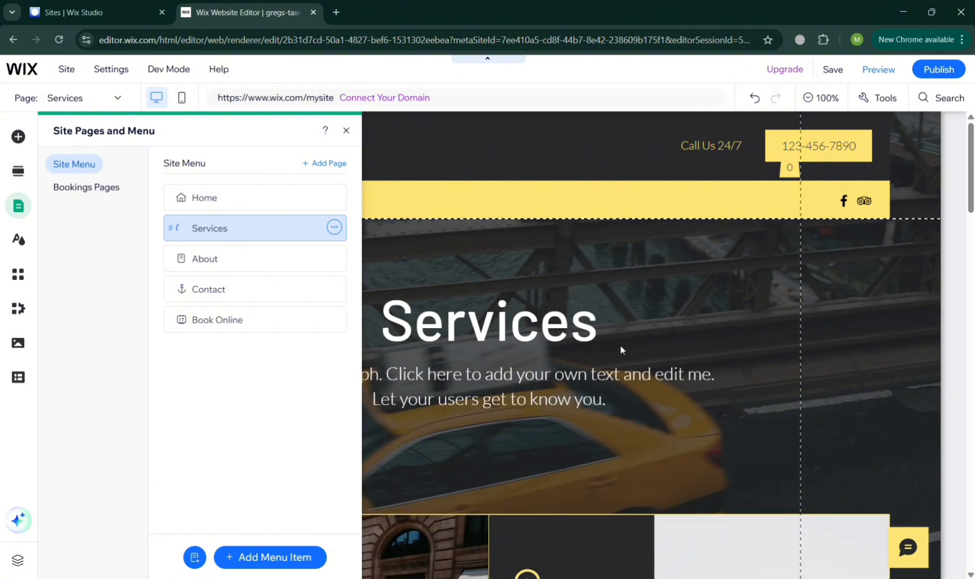
left_click(621, 350)
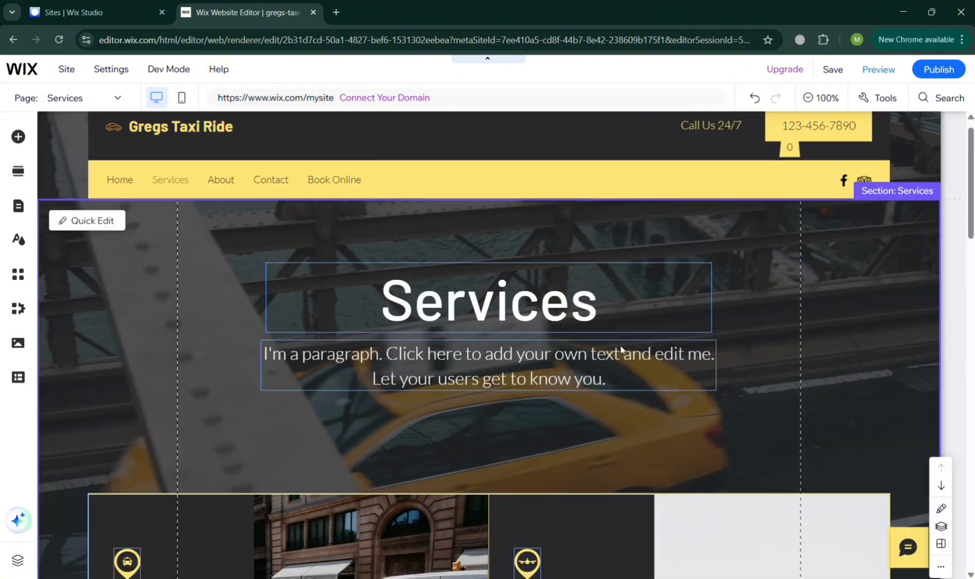
scroll(620, 350, "down", 6)
scroll(621, 349, "down", 8)
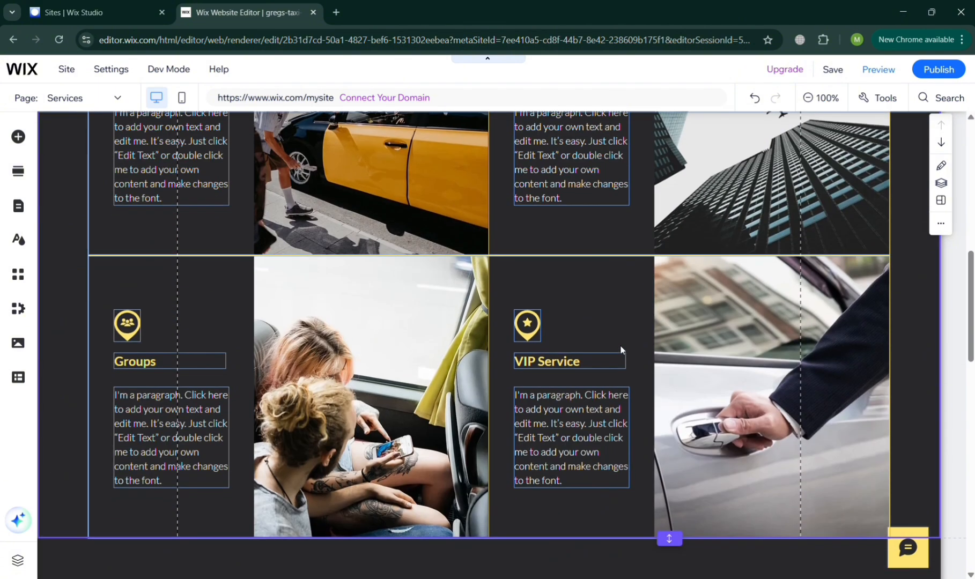
scroll(620, 350, "up", 3)
scroll(620, 350, "down", 10)
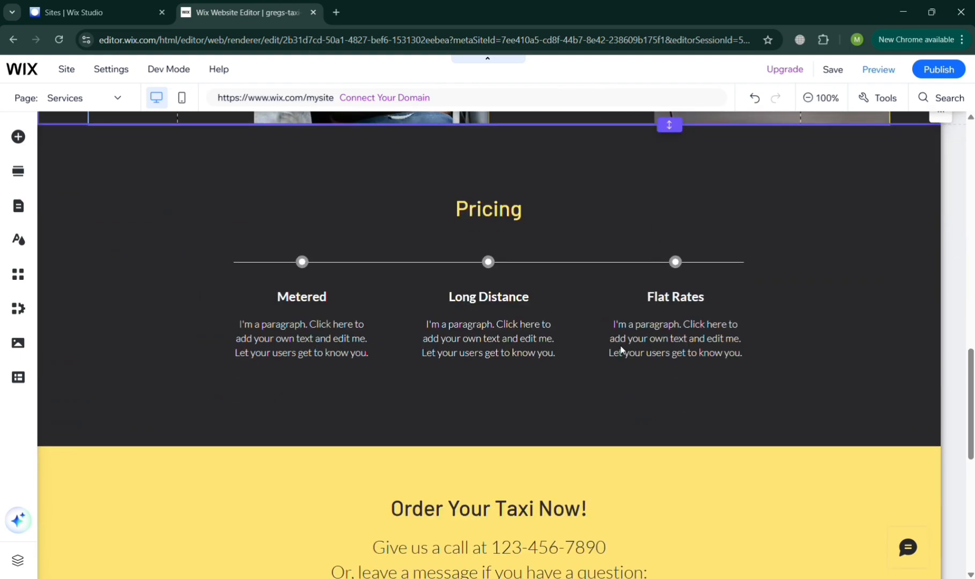
scroll(620, 349, "down", 1)
scroll(620, 348, "up", 10)
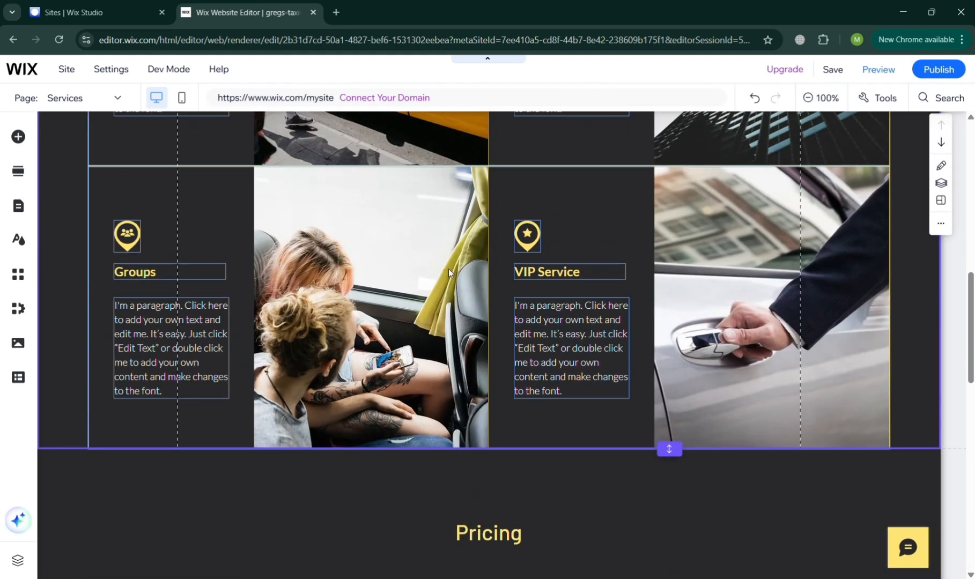
Open the site's business dashboard via Site > My Dashboard.
left_click(67, 68)
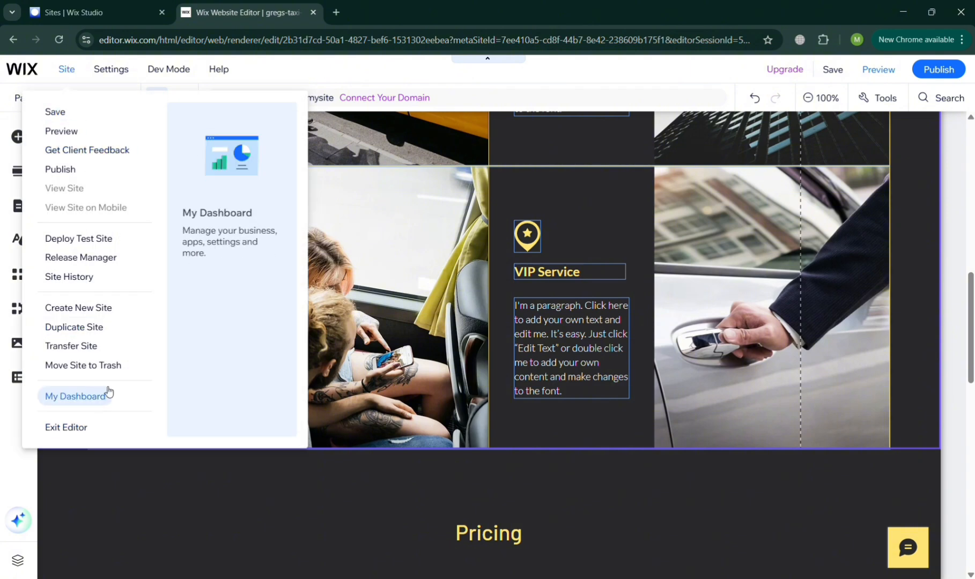
left_click(471, 320)
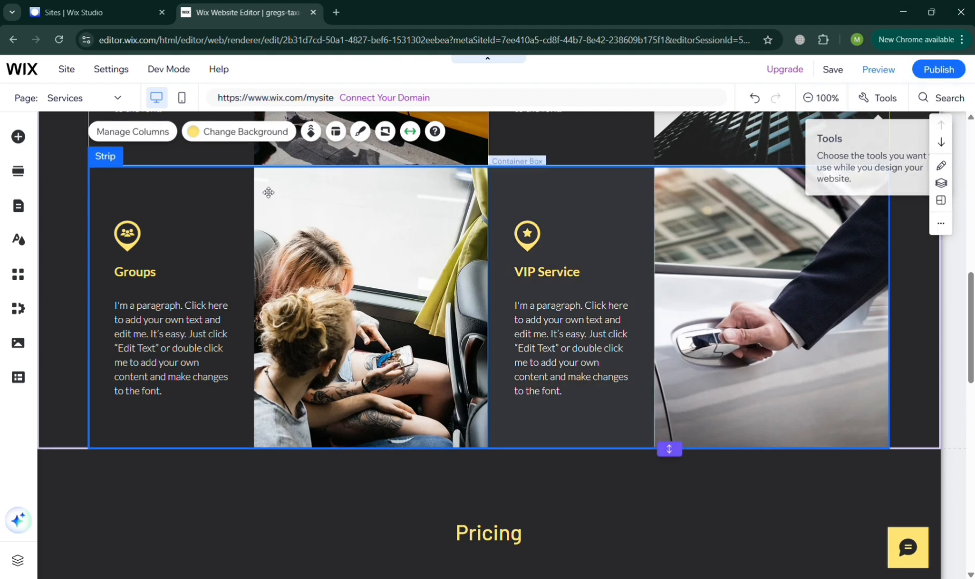
left_click(68, 73)
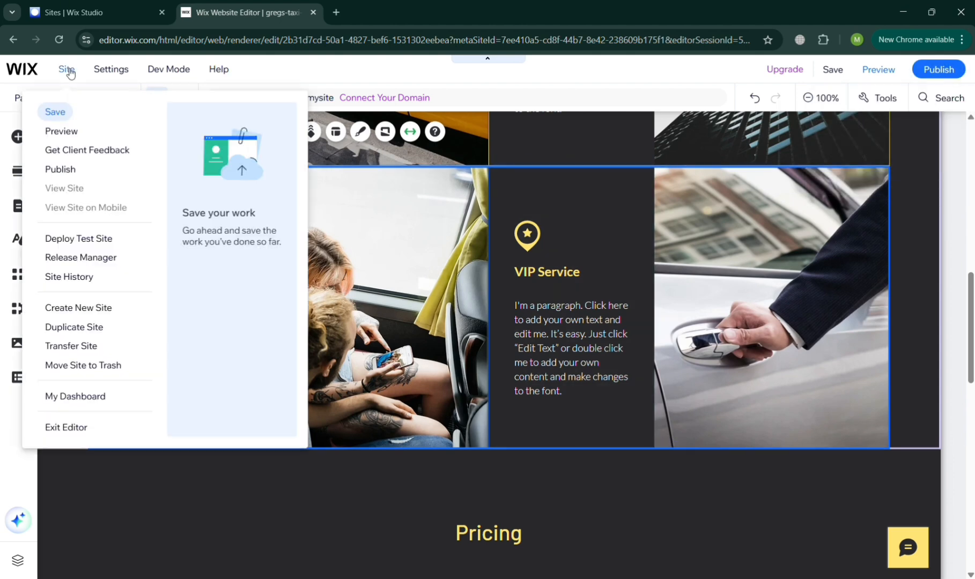
left_click(76, 397)
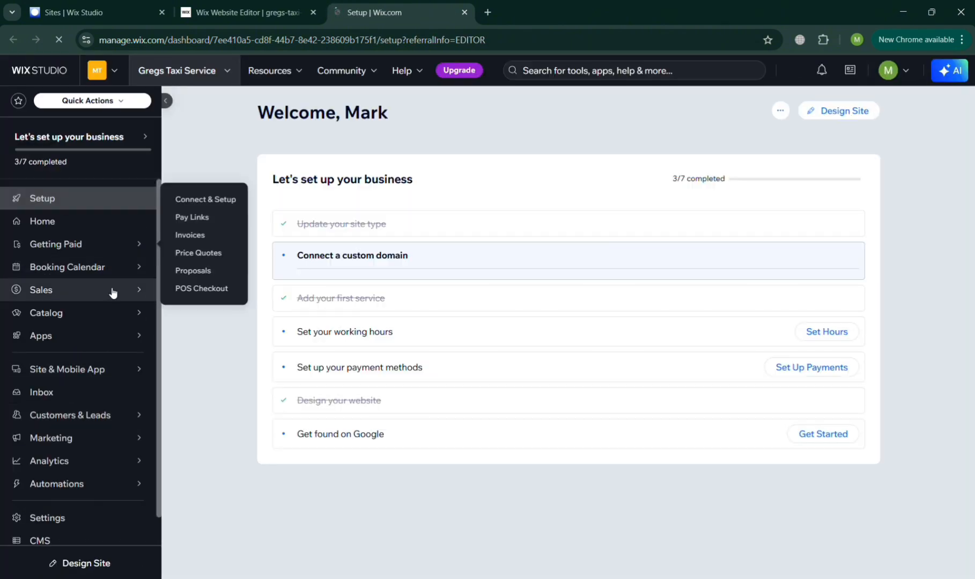
Open Taxi Service for editing from the Catalog's Booking Services list.
mouse_move(112, 297)
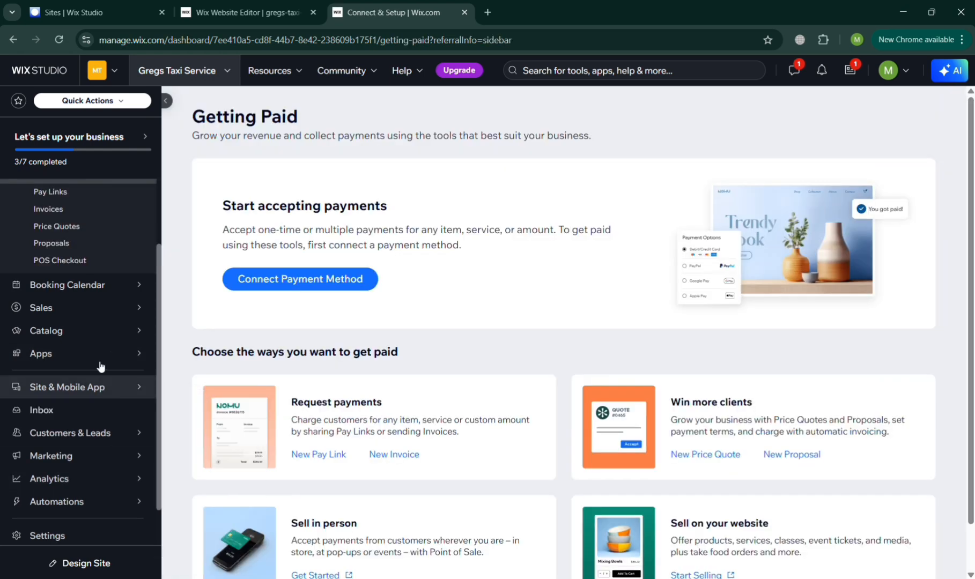
left_click(86, 330)
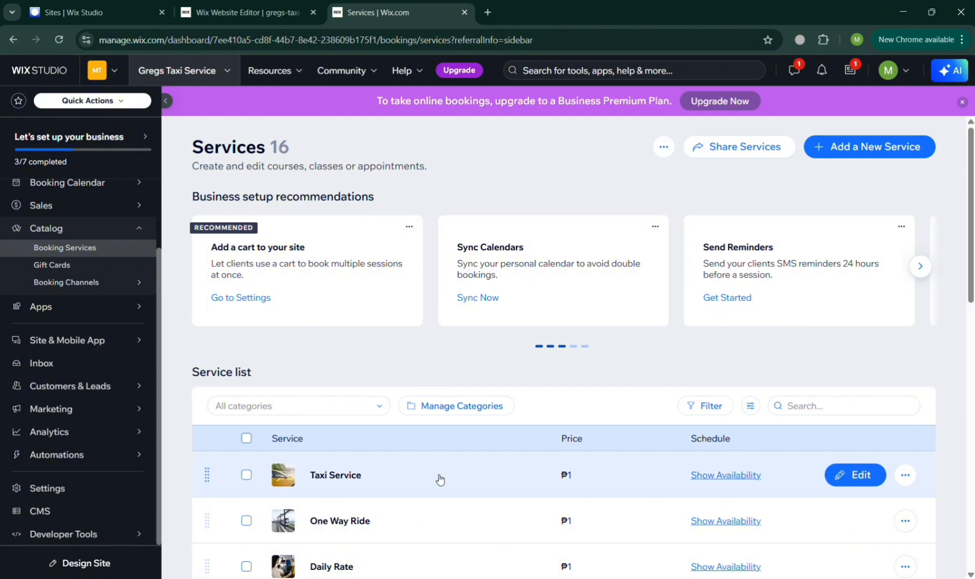
scroll(437, 479, "down", 2)
left_click(504, 403)
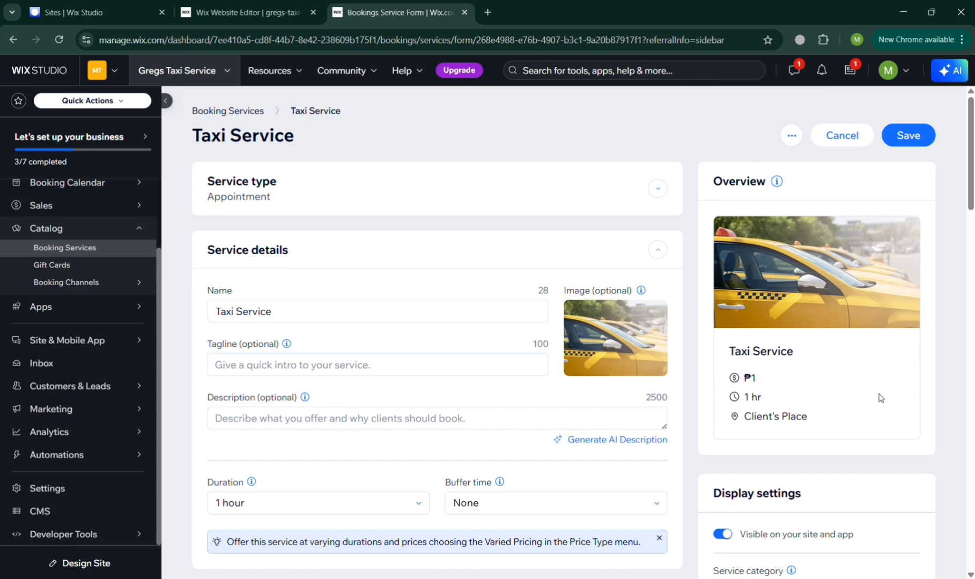
Change the Taxi Service price amount to 1000, keeping Entire amount online, and save.
scroll(391, 491, "down", 3)
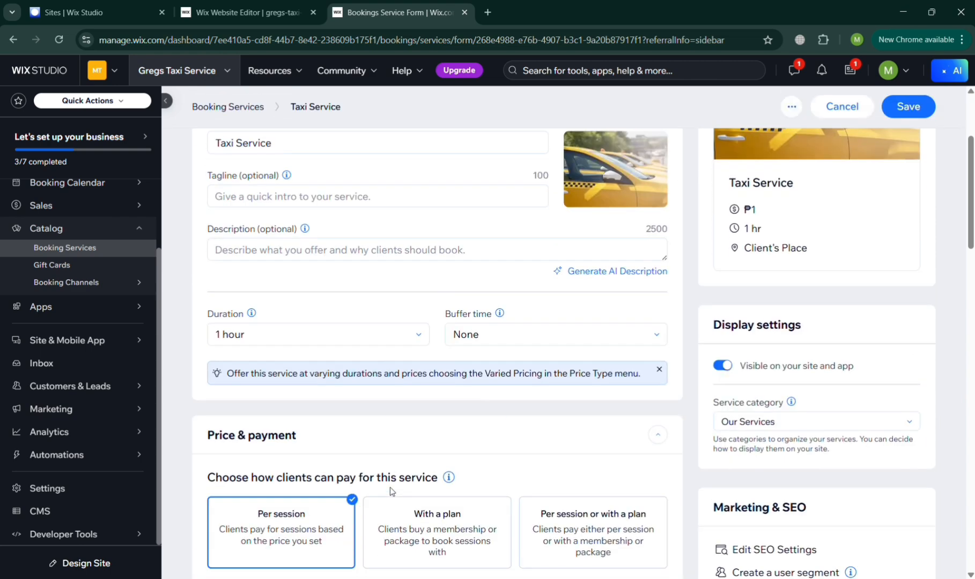
scroll(391, 453, "down", 4)
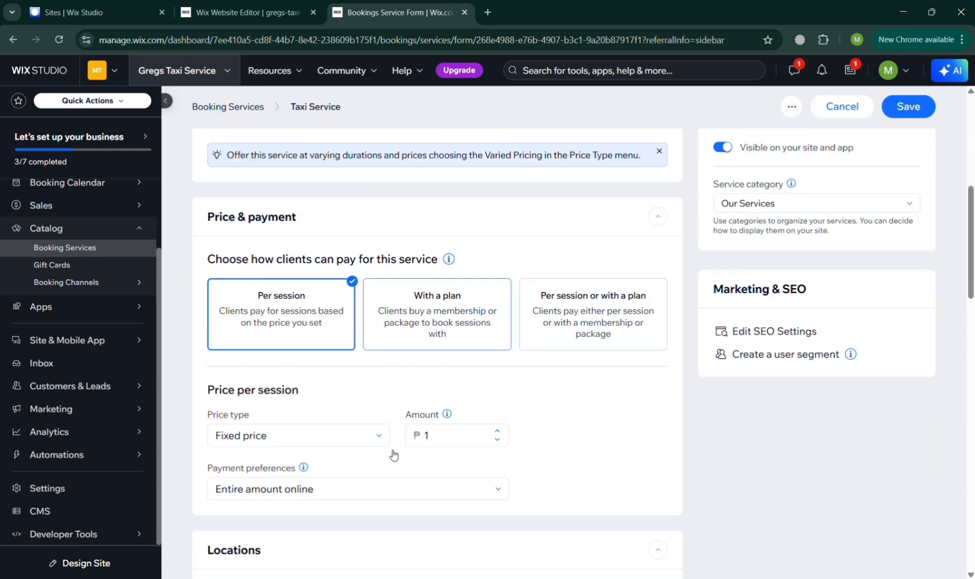
double_click(450, 443)
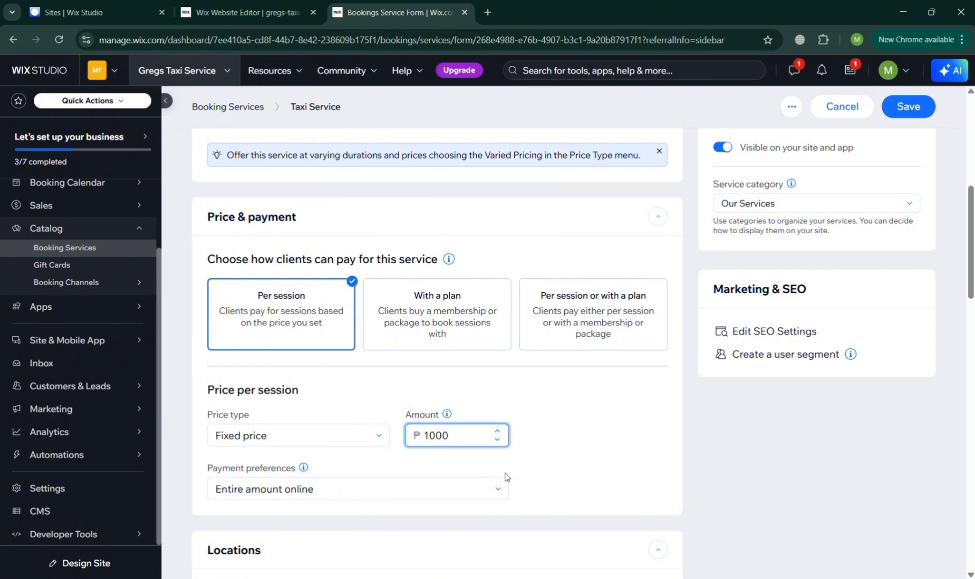
left_click(583, 474)
left_click(403, 496)
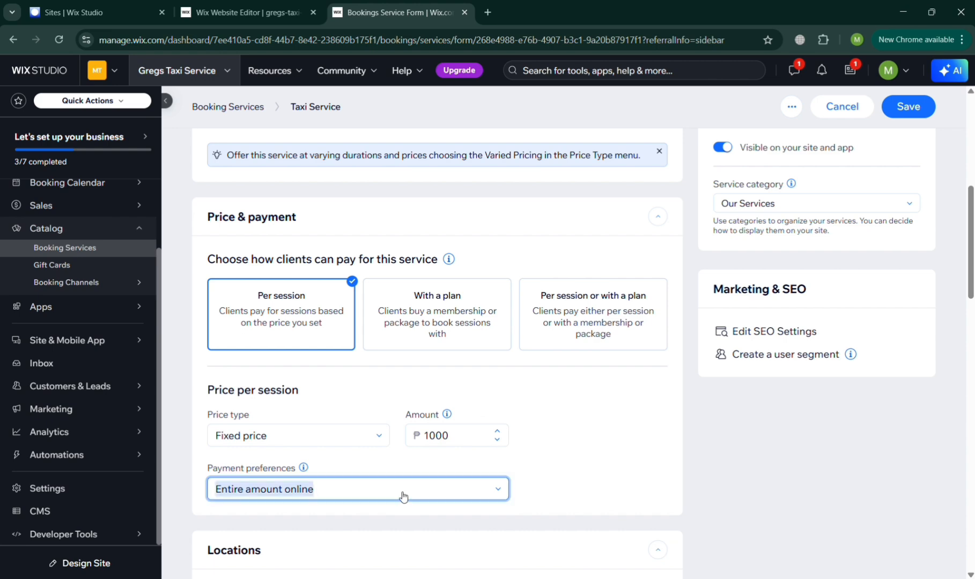
left_click(403, 496)
left_click(403, 496)
scroll(403, 496, "down", 10)
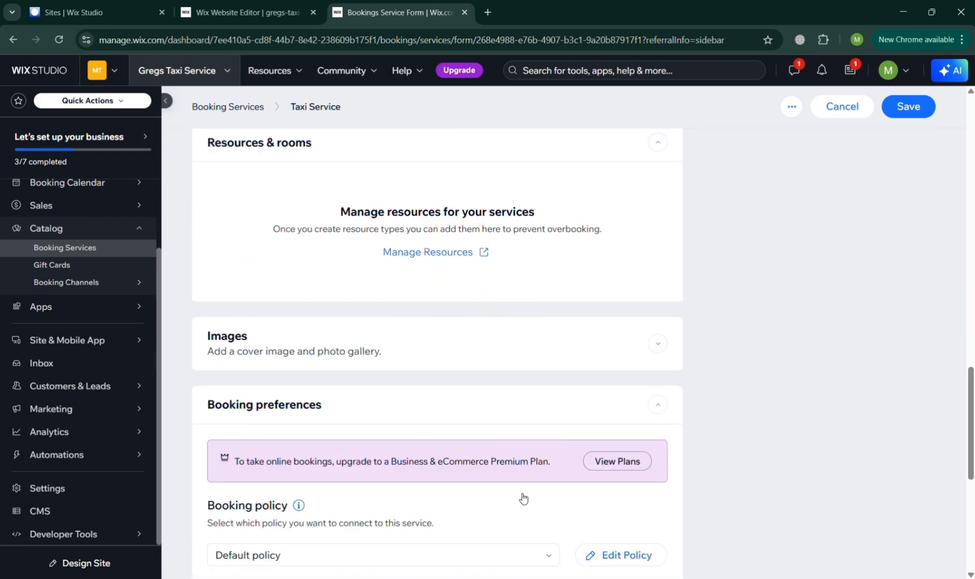
scroll(523, 499, "down", 7)
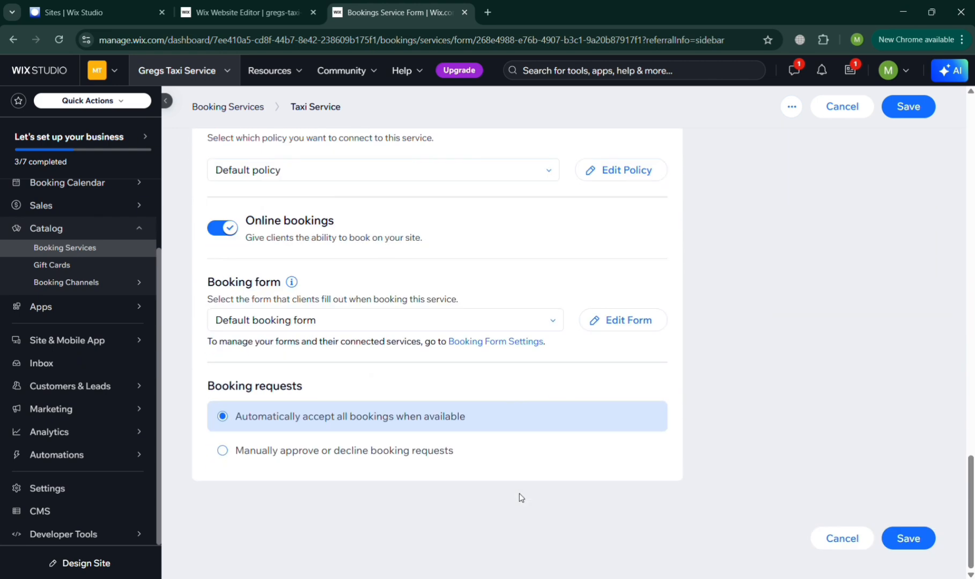
left_click(908, 107)
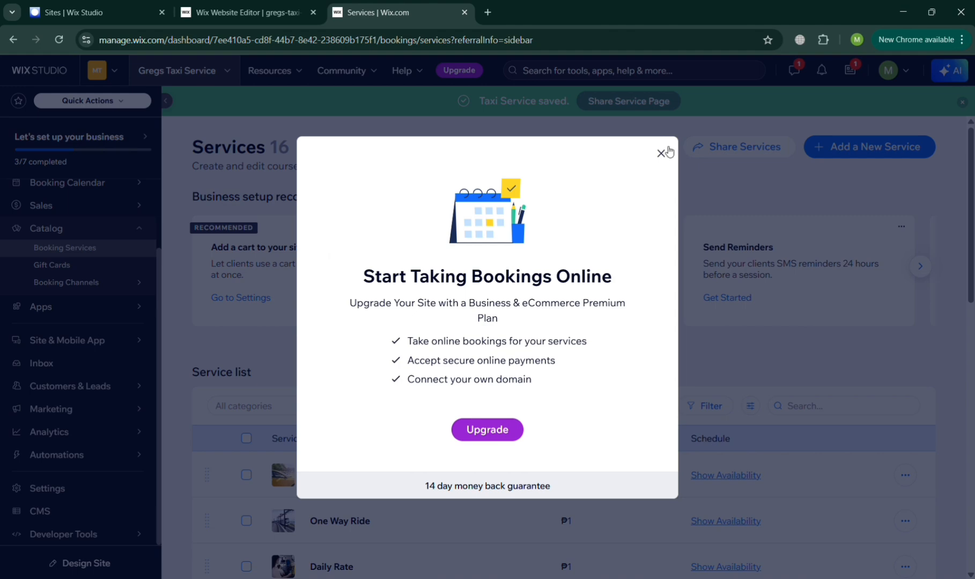
Close the upgrade prompt and return to the Website Editor tab with the Services page.
left_click(661, 154)
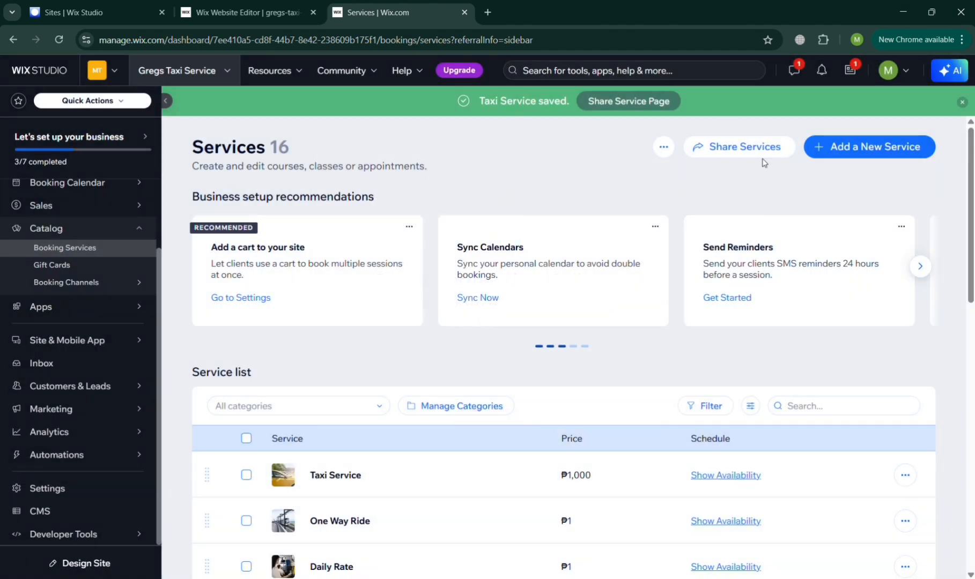
left_click(282, 5)
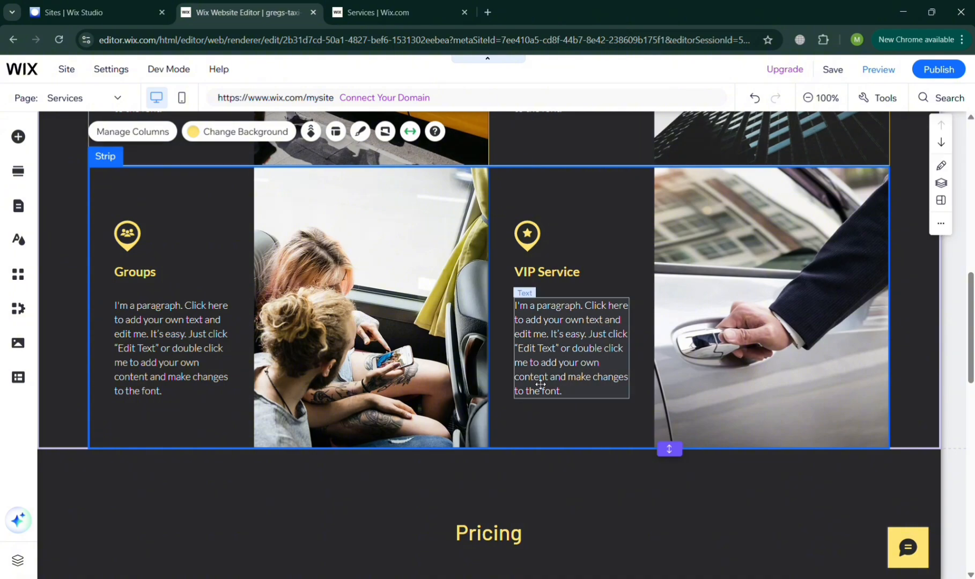